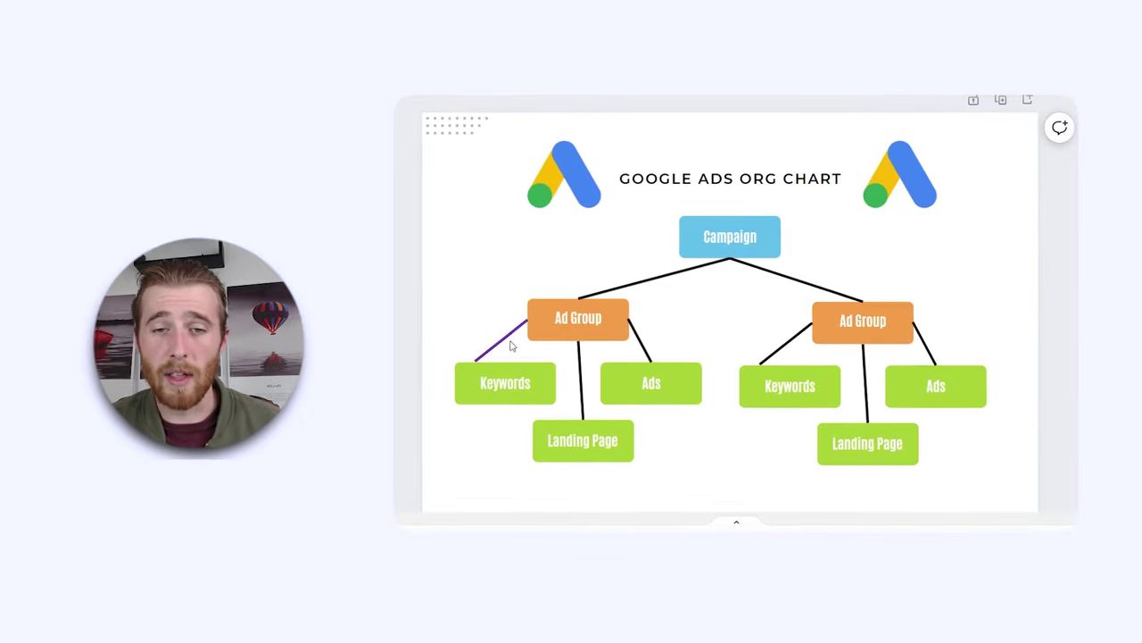
pyautogui.click(551, 339)
pyautogui.click(517, 270)
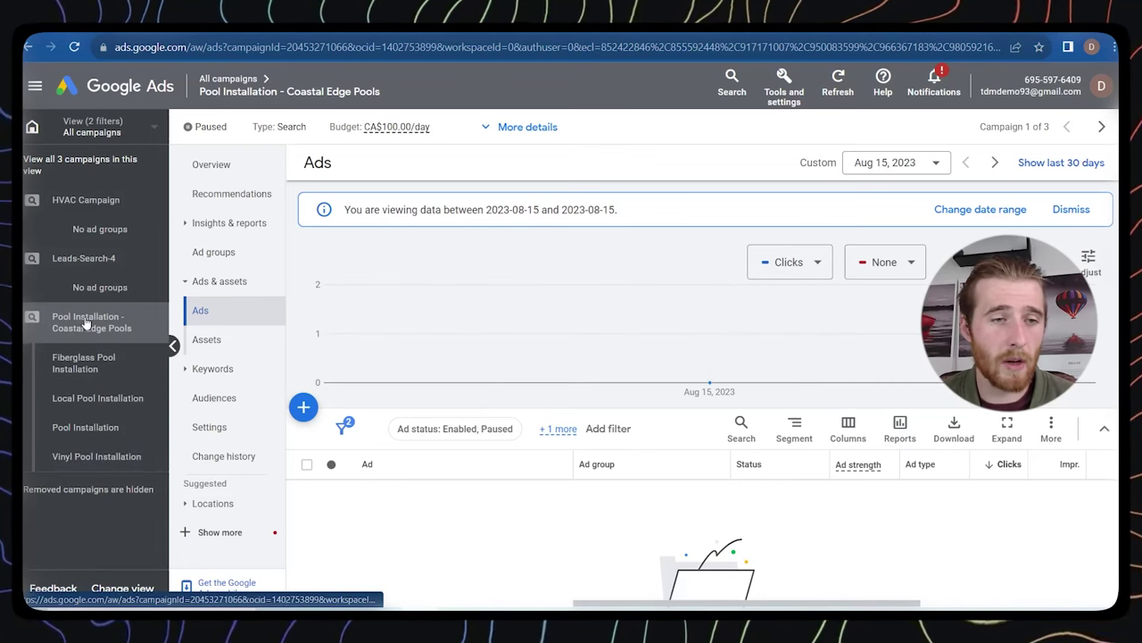
# Open the list of ad groups in the Pool Installation - Coastal Edge Pools campaign
pyautogui.click(231, 263)
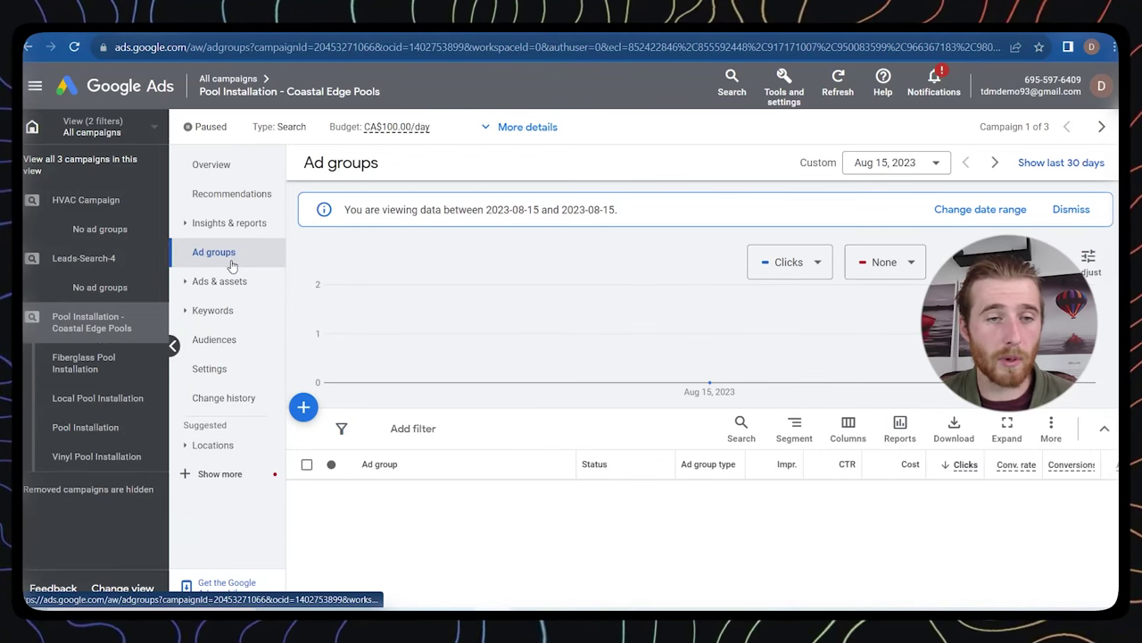
pyautogui.scroll(-1, 714, 357)
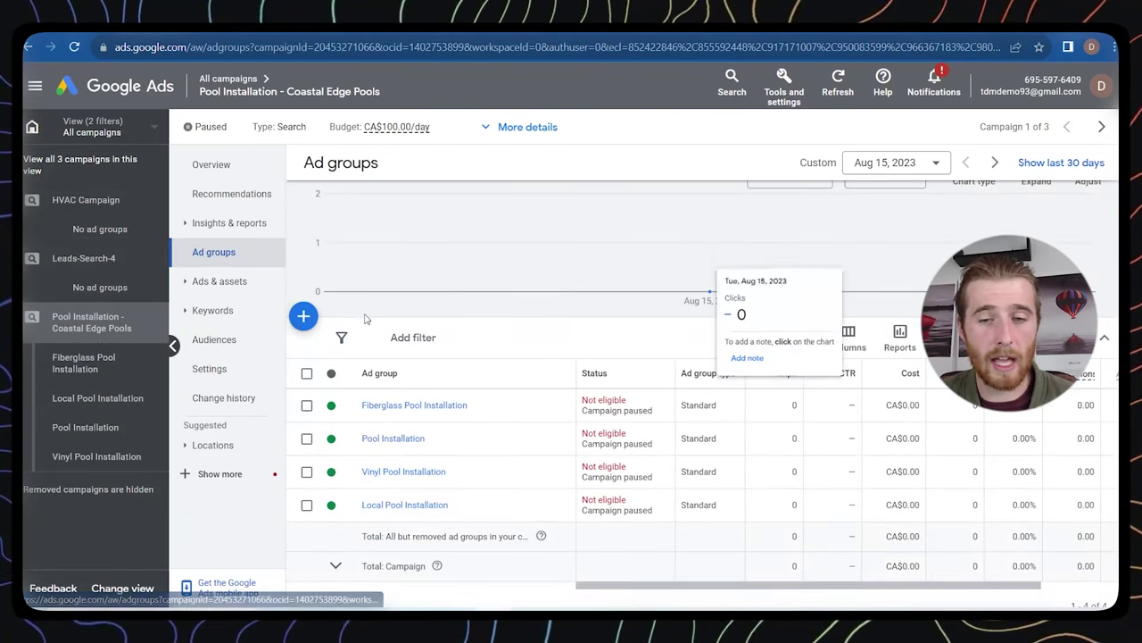
# Copy the Fiberglass Pool Installation ad group and clear the ad group selection without pasting it
pyautogui.click(308, 407)
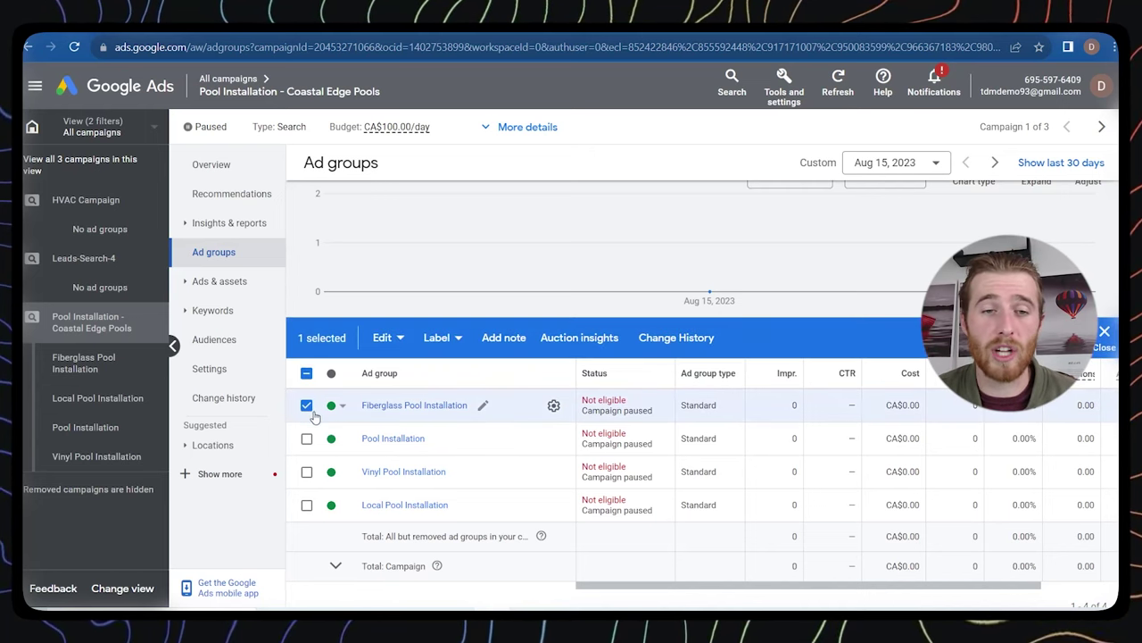
pyautogui.click(382, 338)
pyautogui.click(204, 162)
pyautogui.click(382, 337)
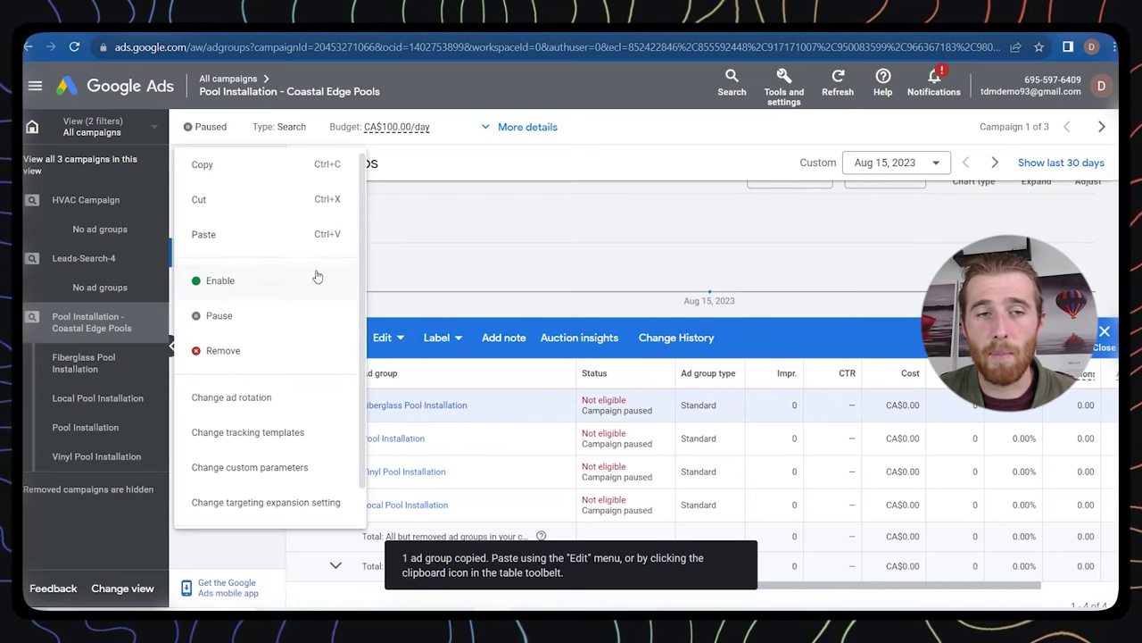
pyautogui.click(306, 234)
pyautogui.click(306, 373)
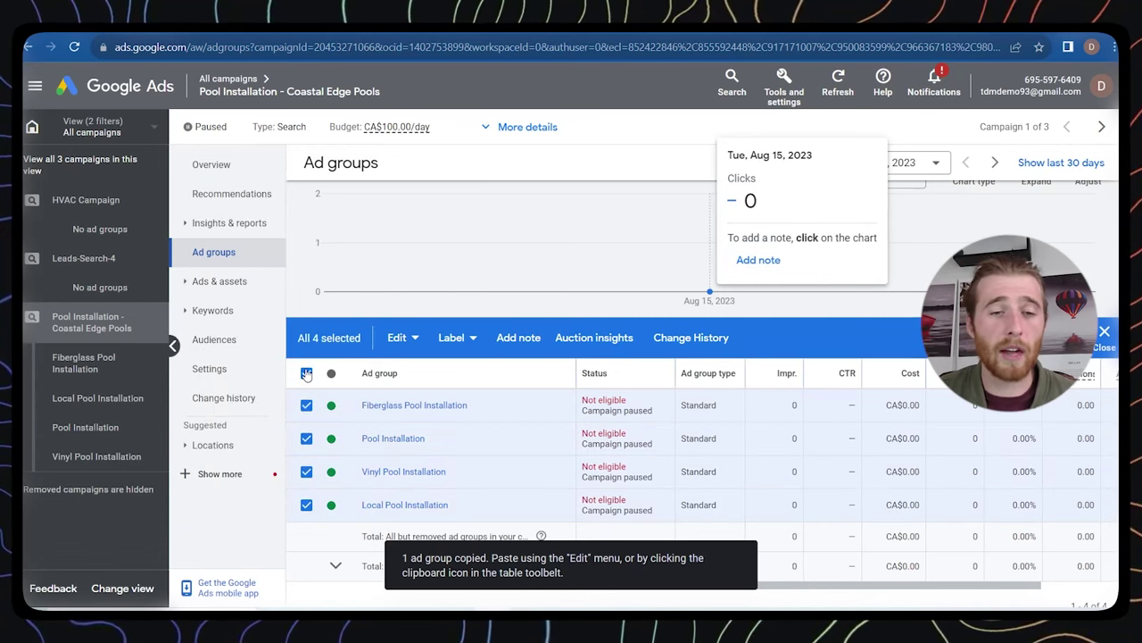
pyautogui.click(306, 373)
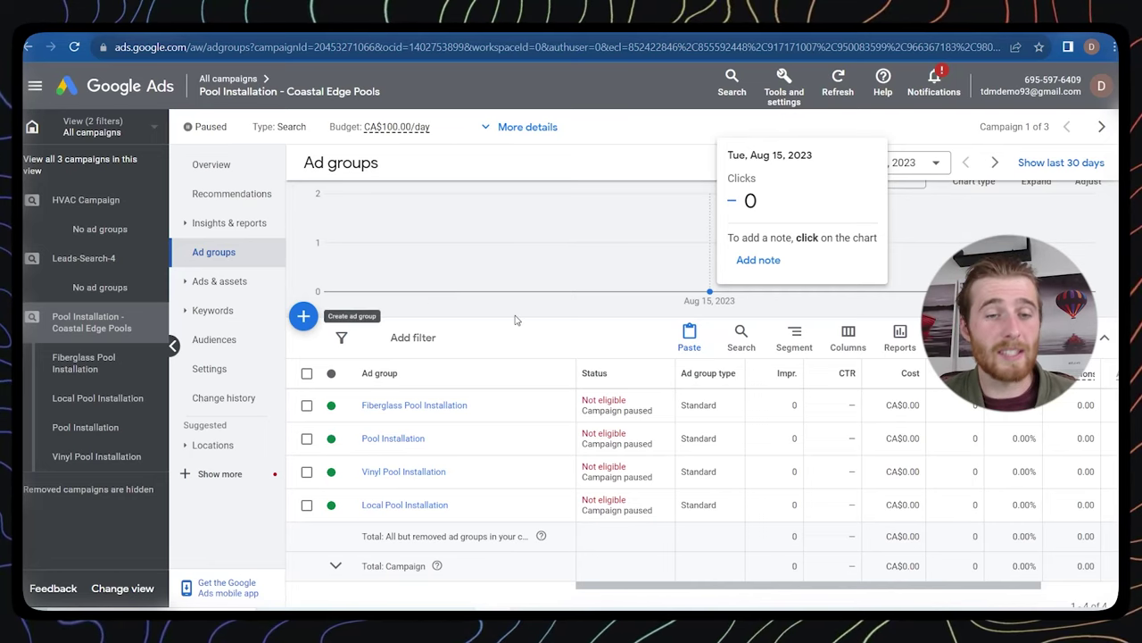
# Start a new standard ad group in the campaign and name it Above Ground Pools
pyautogui.click(304, 320)
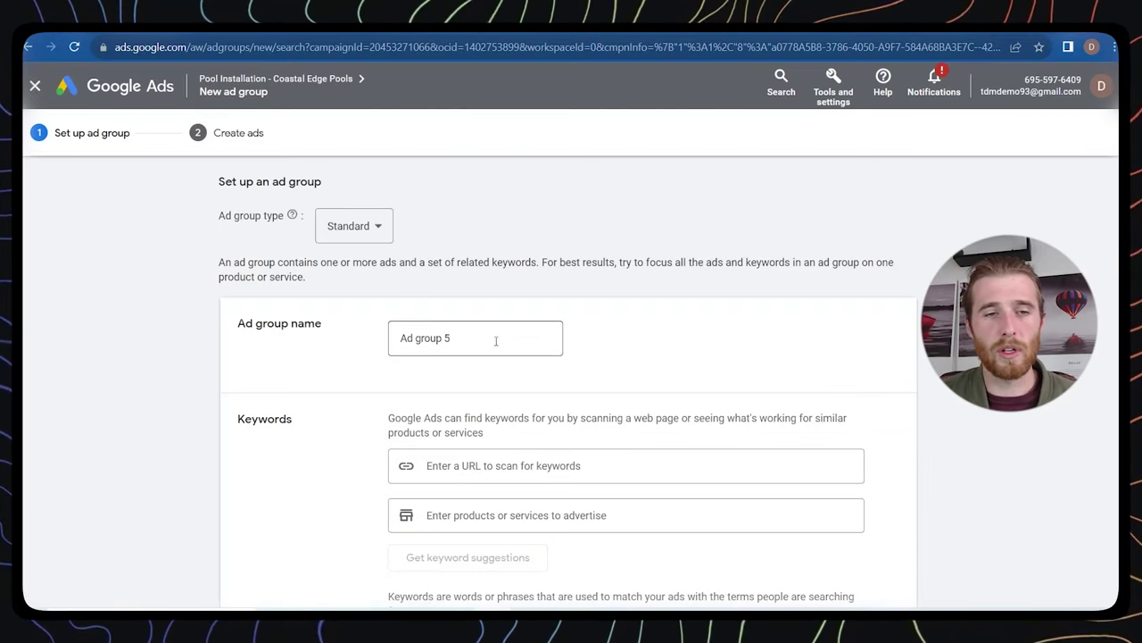
pyautogui.moveTo(496, 341); pyautogui.dragTo(363, 340)
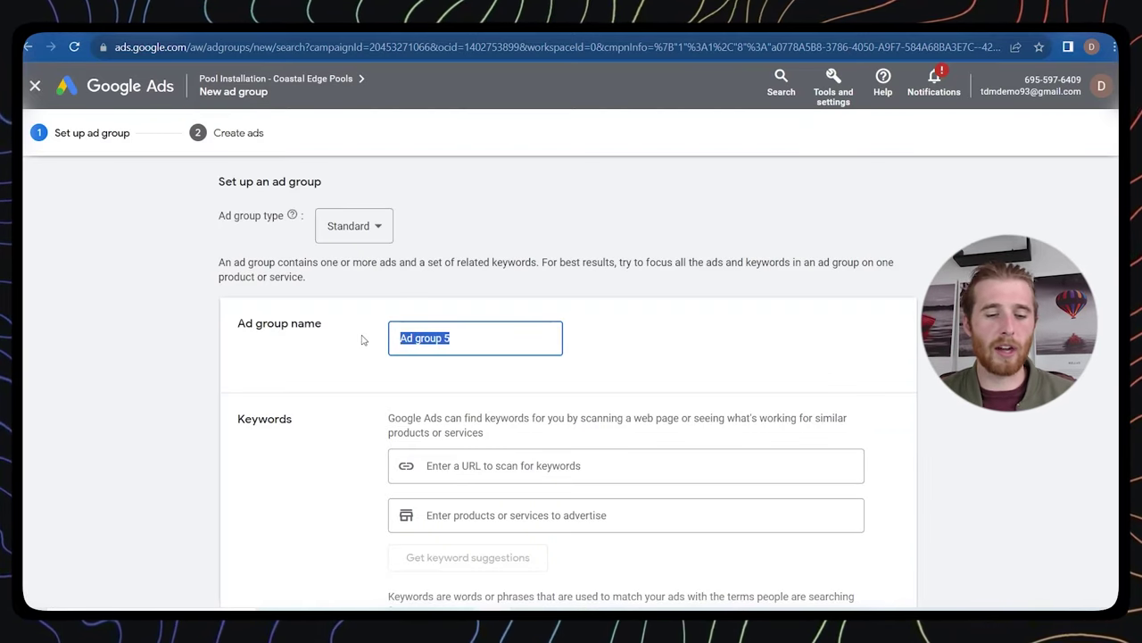
pyautogui.write('Allied')
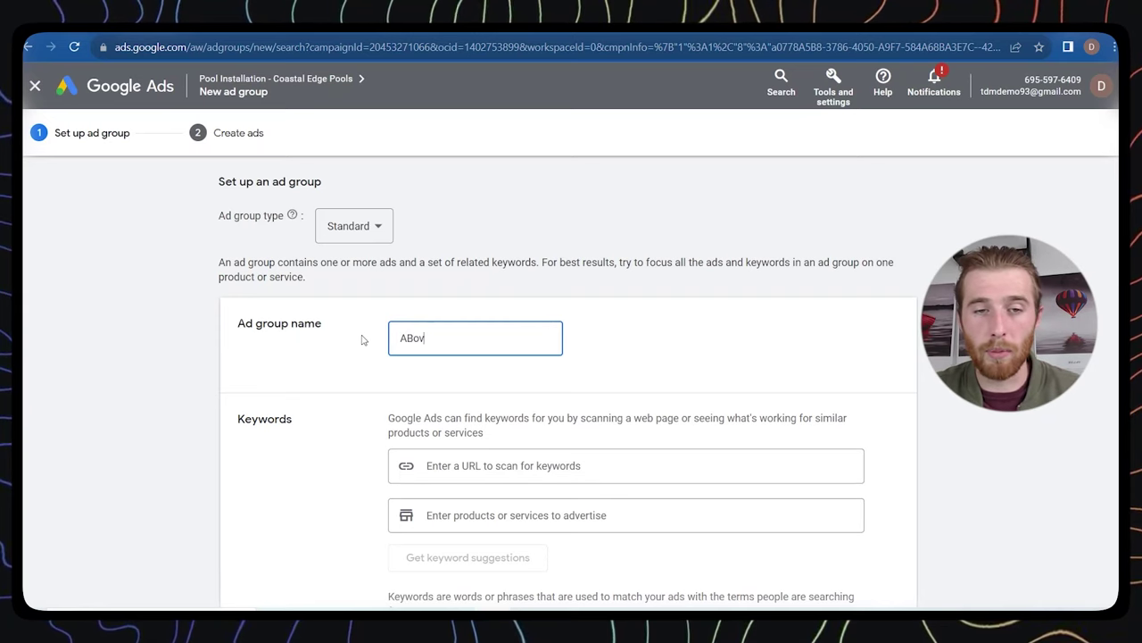
pyautogui.press('BackSpace')
pyautogui.press('BackSpace')
pyautogui.press('BackSpace')
pyautogui.press('BackSpace')
pyautogui.press('BackSpace')
pyautogui.write('bove ')
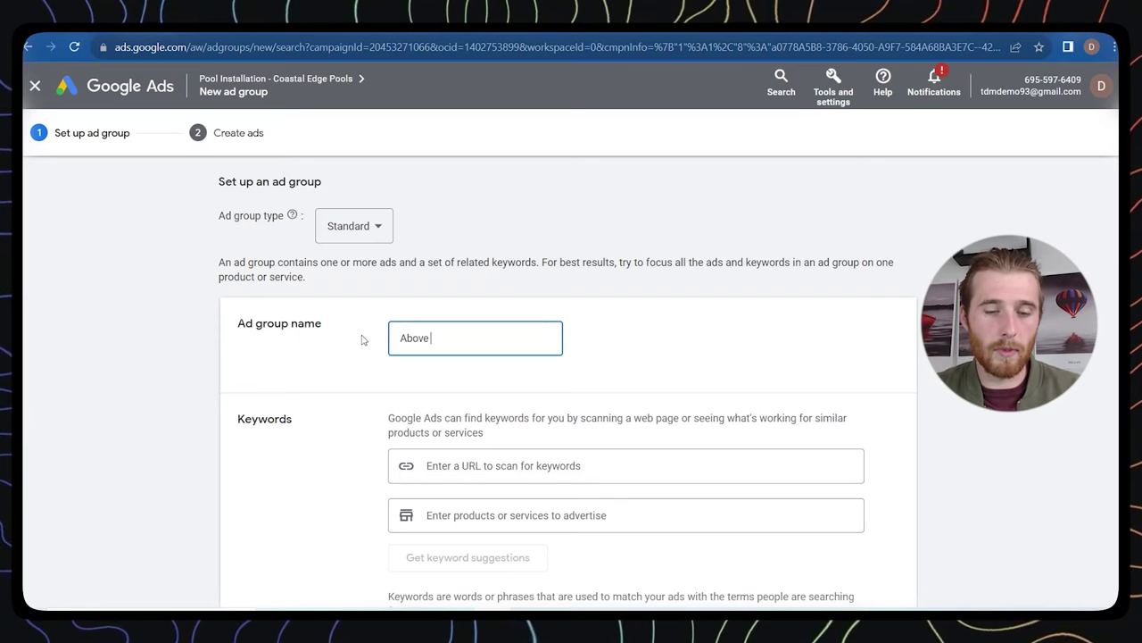
pyautogui.write('Ground Pools')
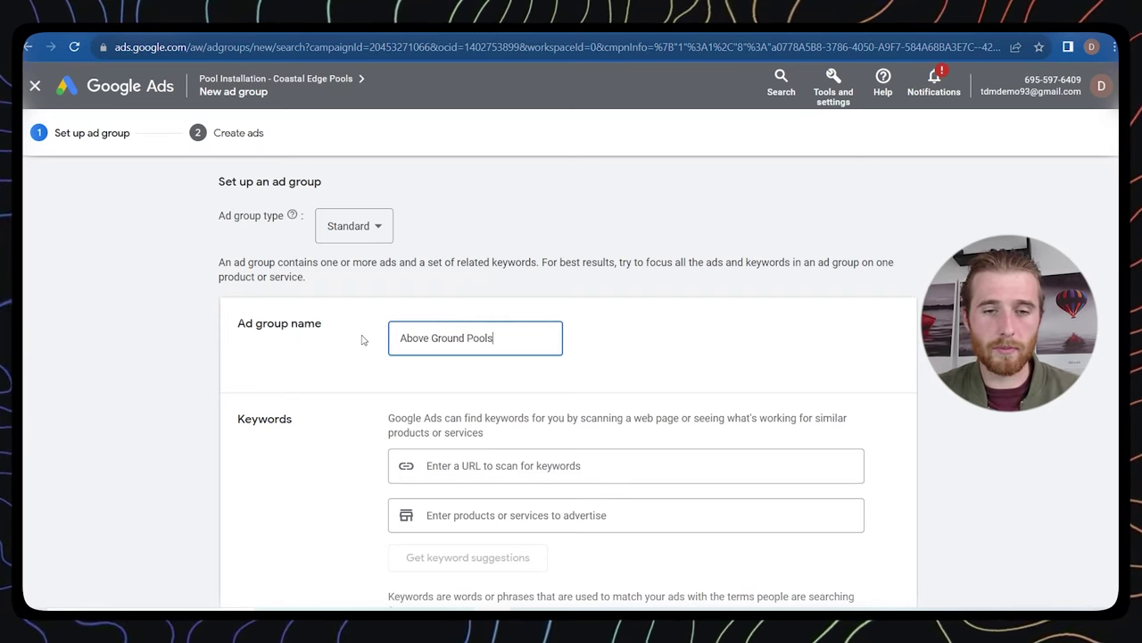
# Add the phrase-match keywords "above ground pool installation", "above ground pool installers", "above ground pool company installation" and "above ground pool contractor install", and save
pyautogui.scroll(-3, 364, 340)
pyautogui.click(549, 415)
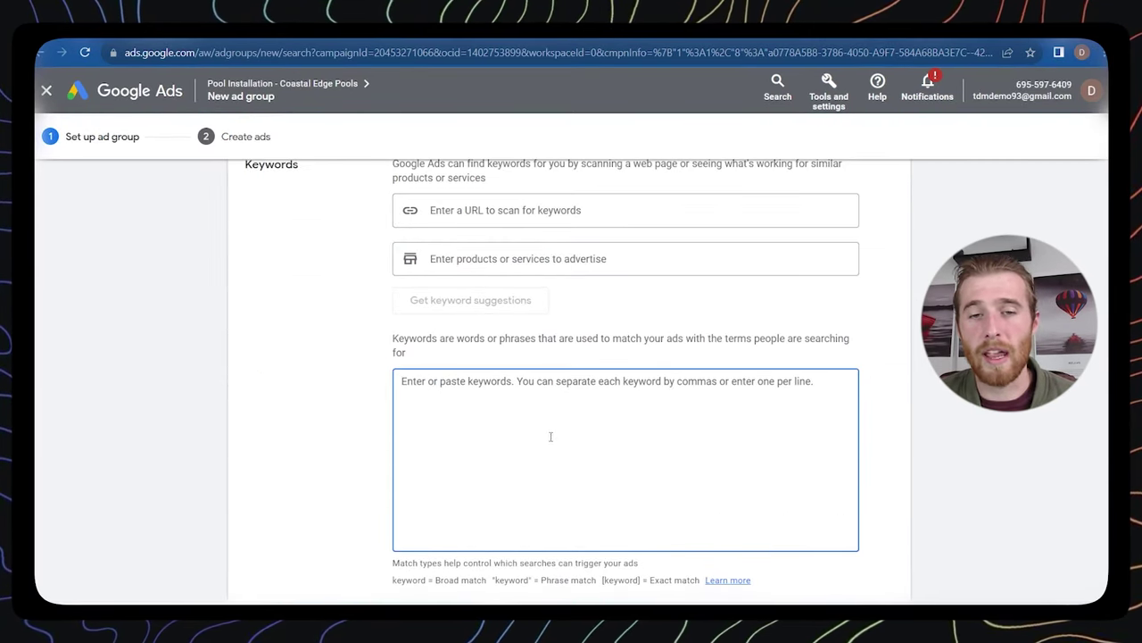
pyautogui.scroll(1, 546, 409)
pyautogui.scroll(1, 550, 386)
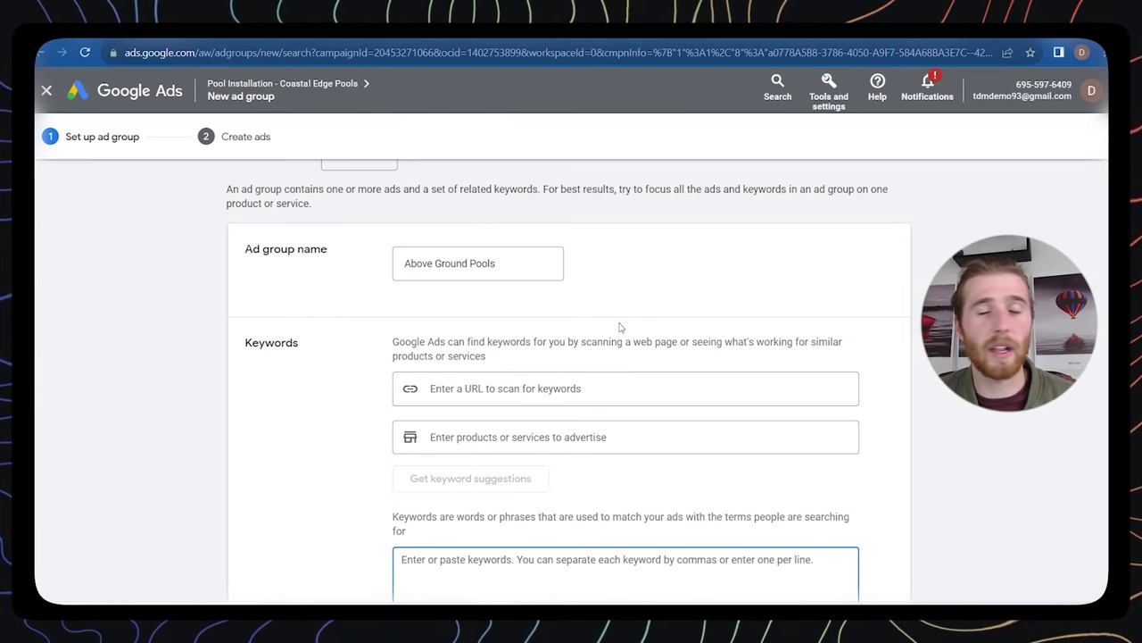
pyautogui.scroll(-3, 676, 390)
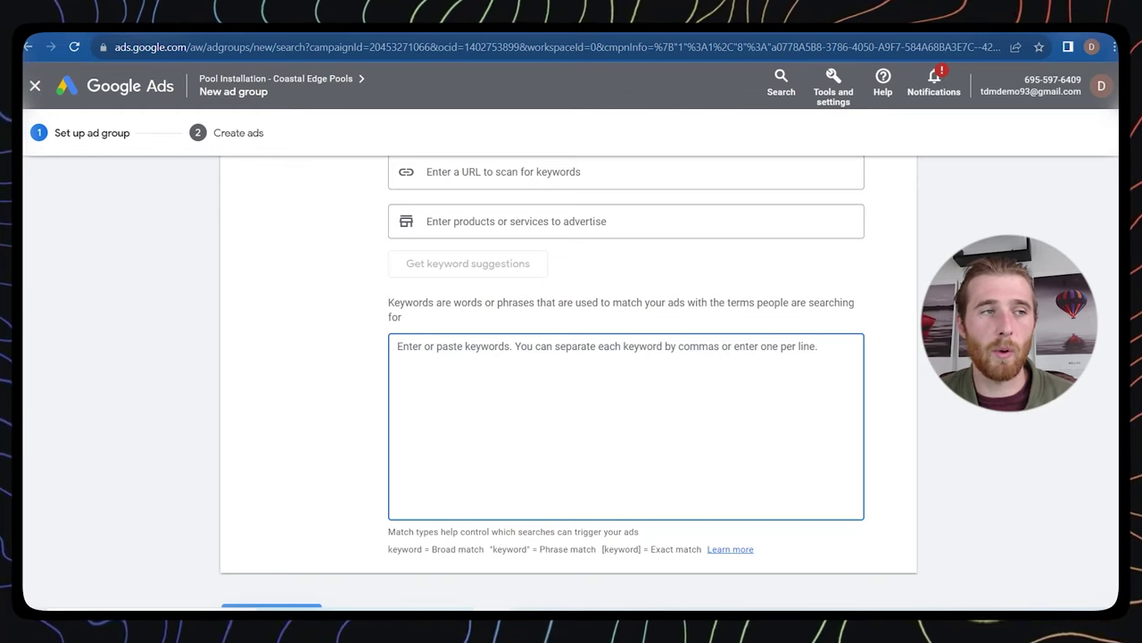
pyautogui.hotkey('ctrl', 'v')
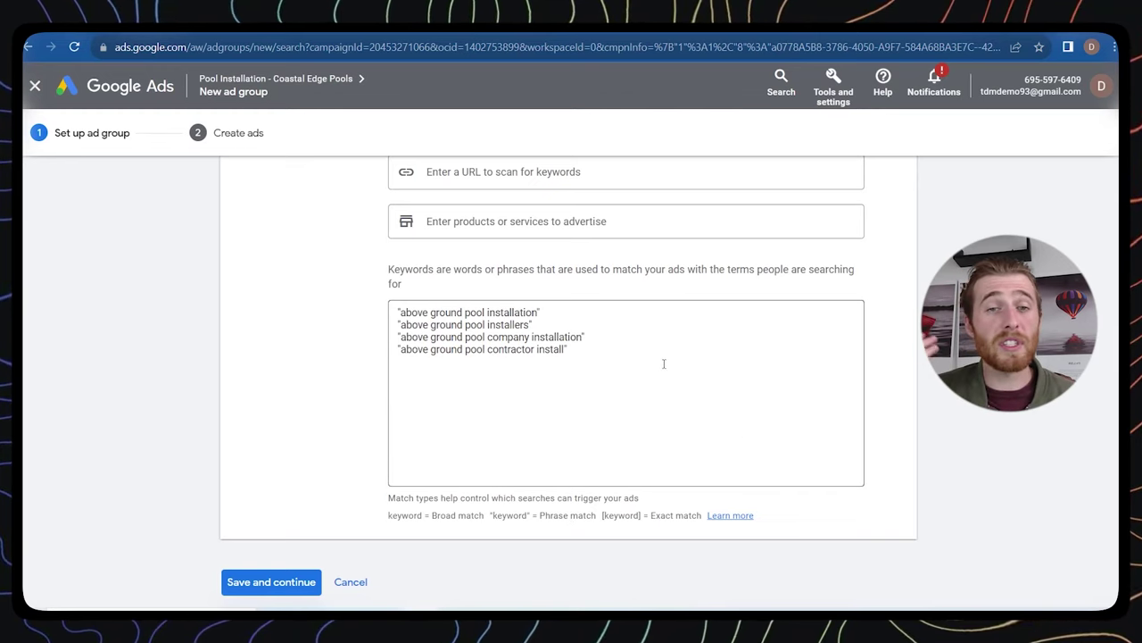
pyautogui.click(604, 349)
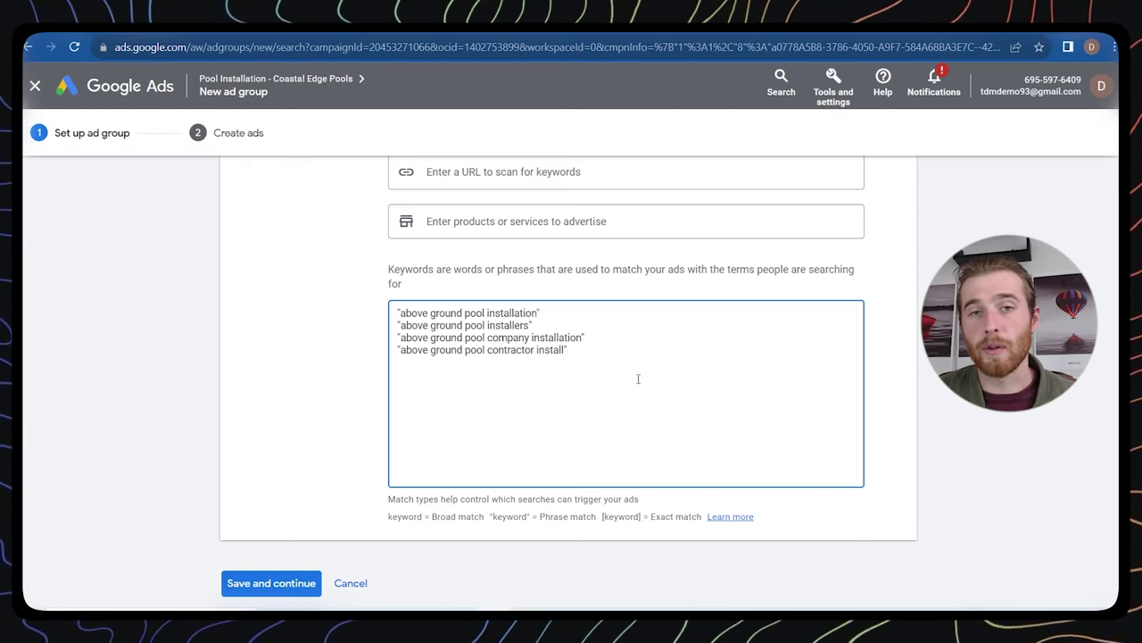
pyautogui.click(299, 583)
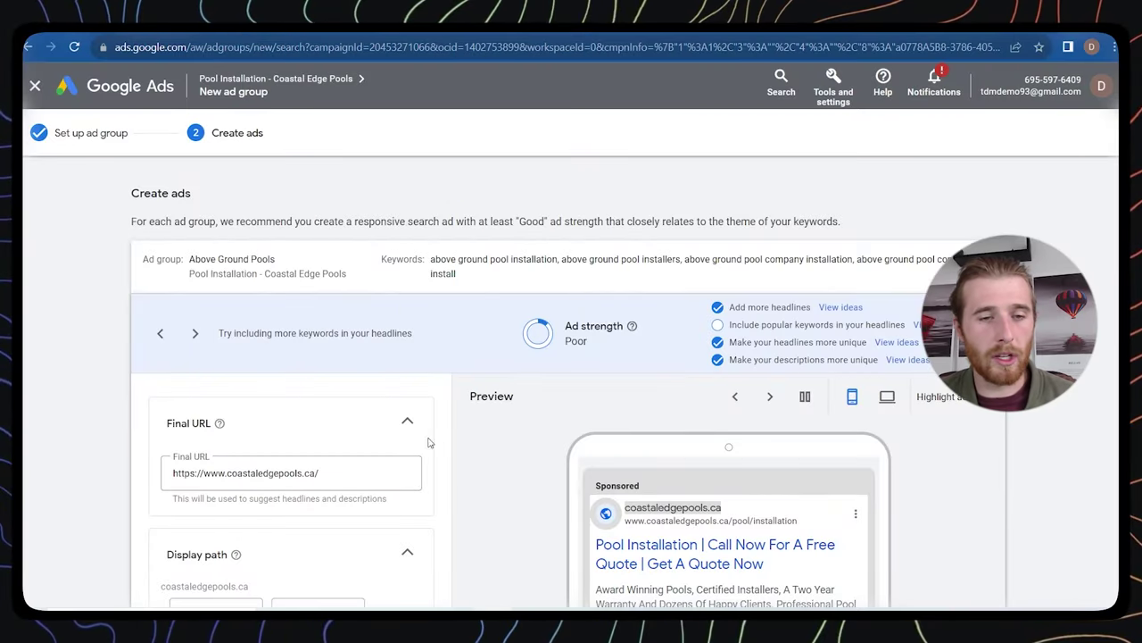
# Set the first part of the new ad's display path to Above Pool
pyautogui.scroll(-2, 474, 395)
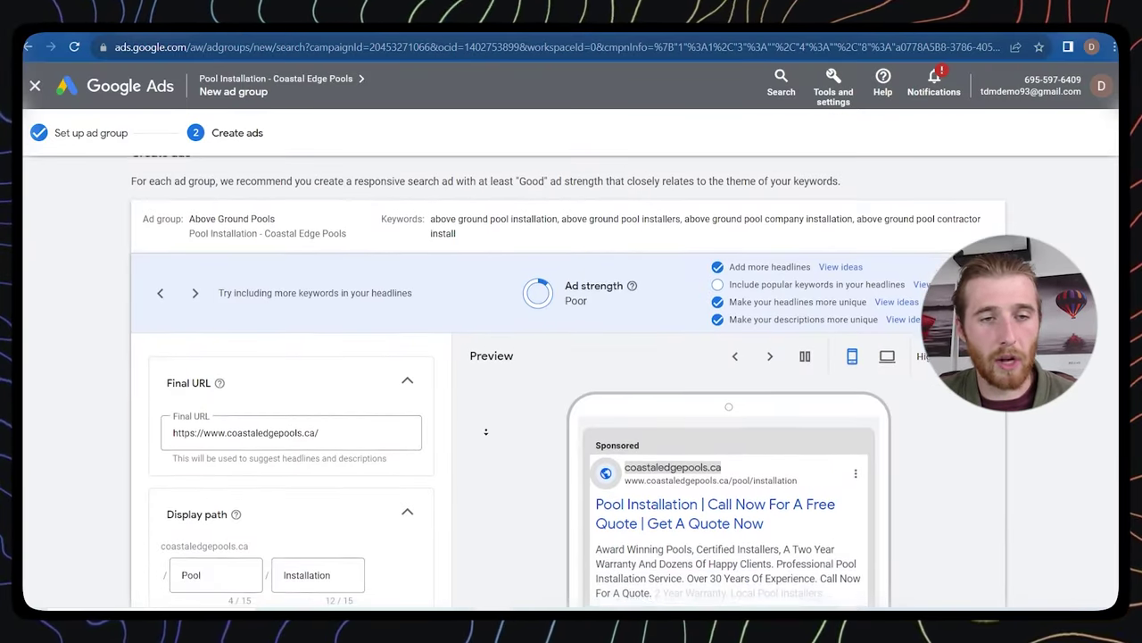
pyautogui.click(349, 310)
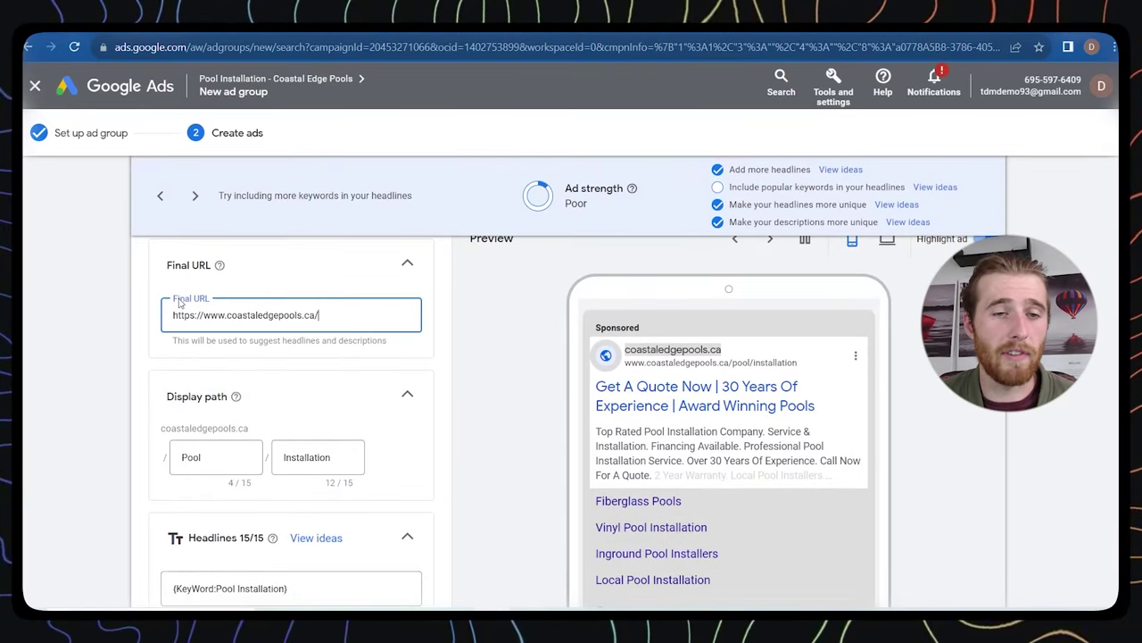
pyautogui.middleClick(504, 334)
pyautogui.scroll(-1, 505, 335)
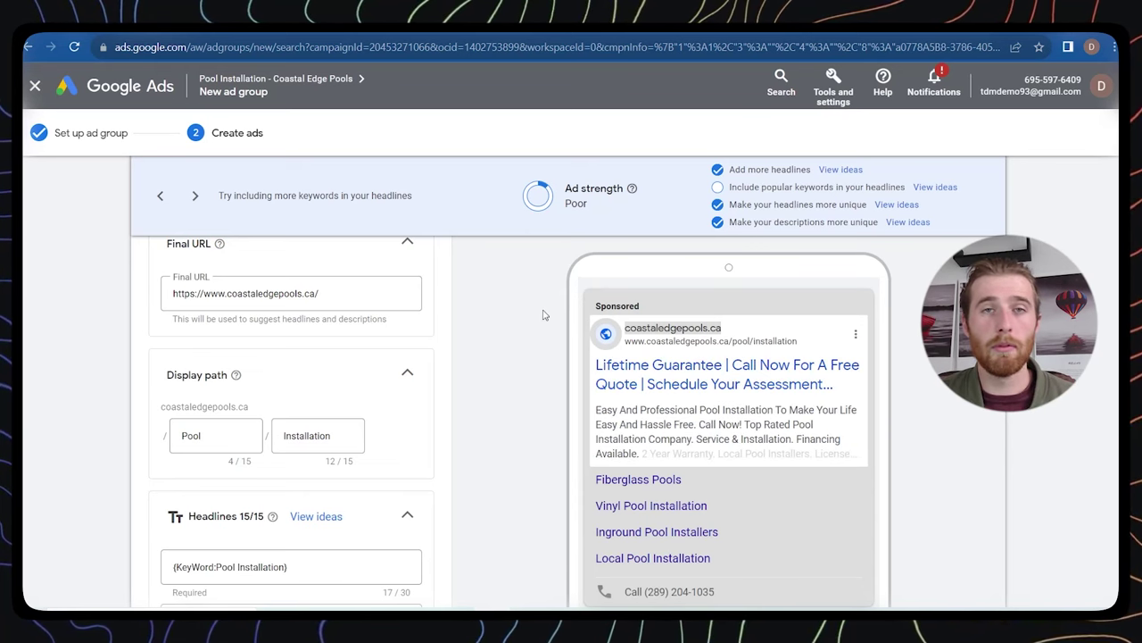
pyautogui.scroll(-1, 752, 330)
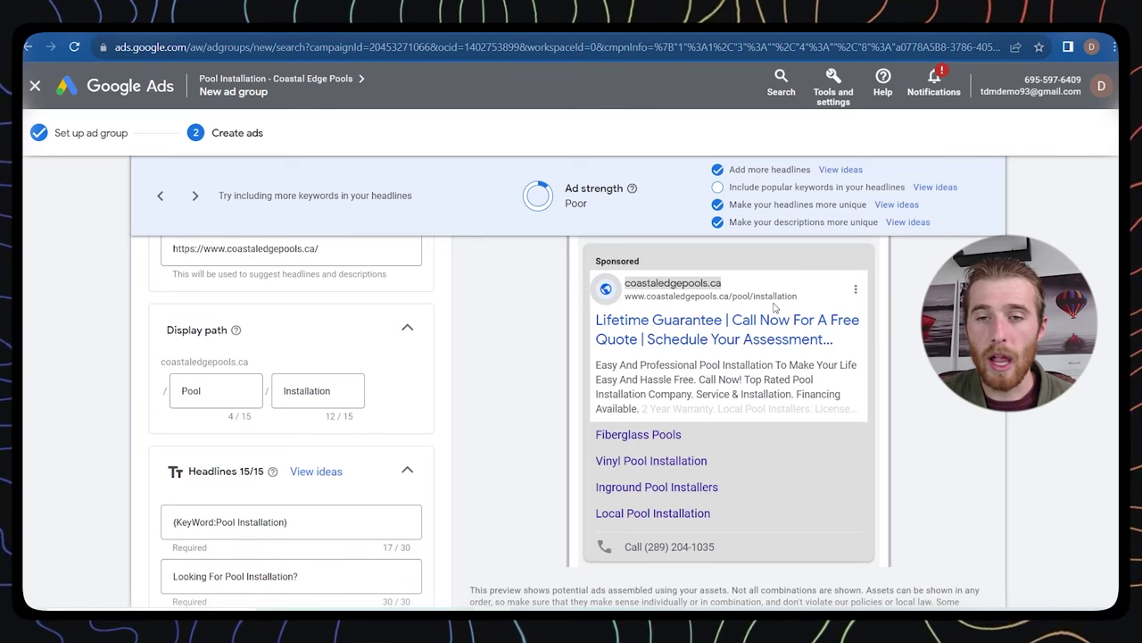
pyautogui.click(230, 400)
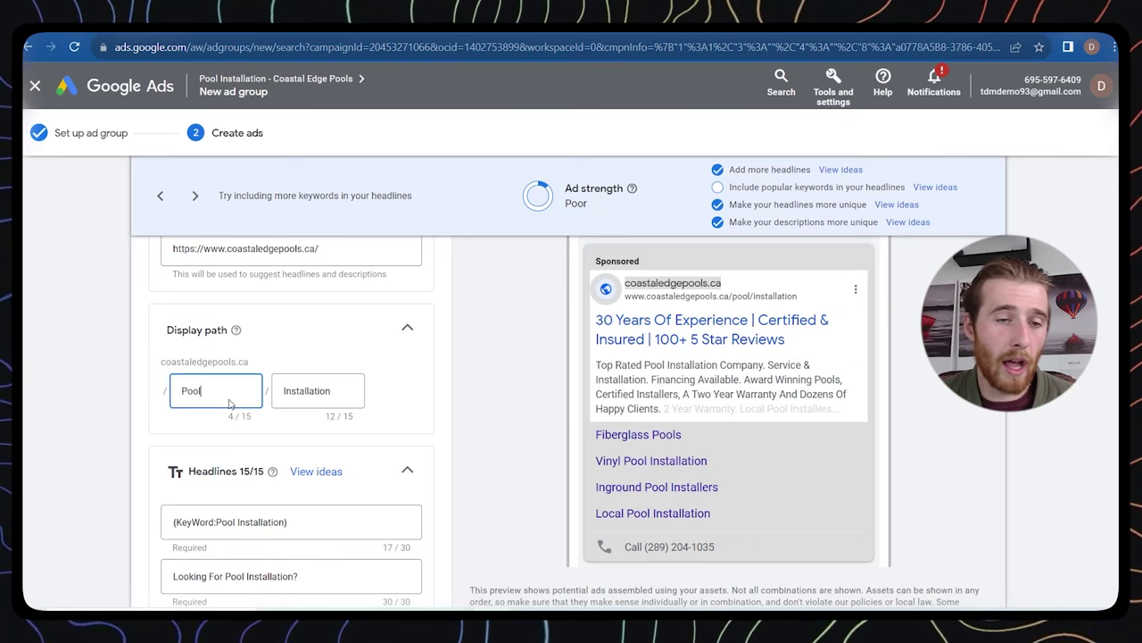
pyautogui.doubleClick(218, 394)
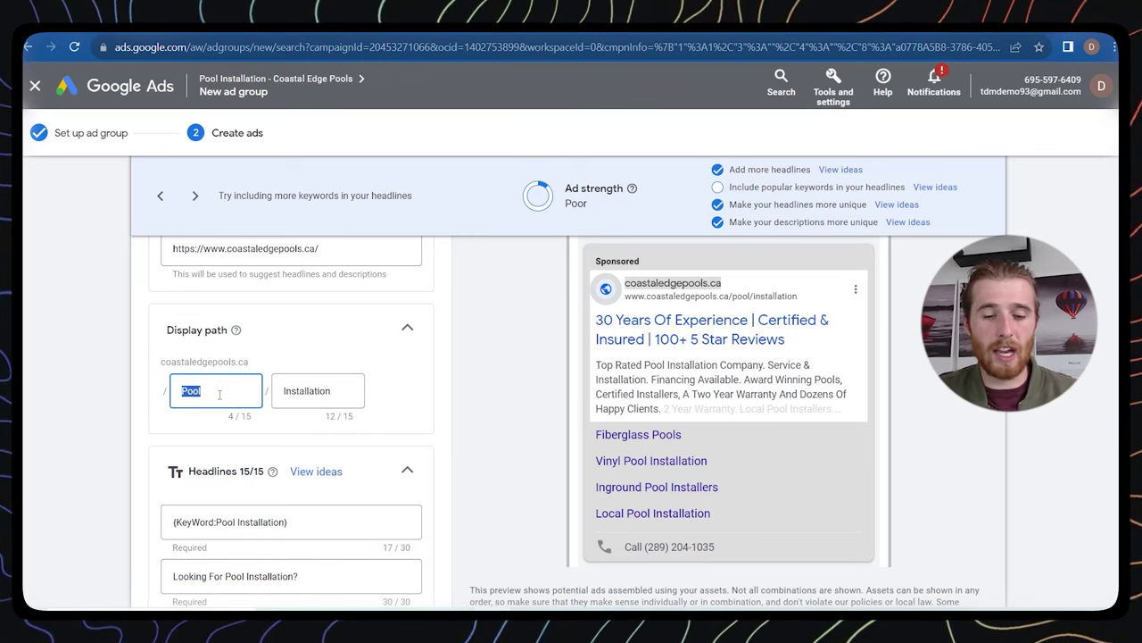
pyautogui.write('Ab')
pyautogui.press('BackSpace')
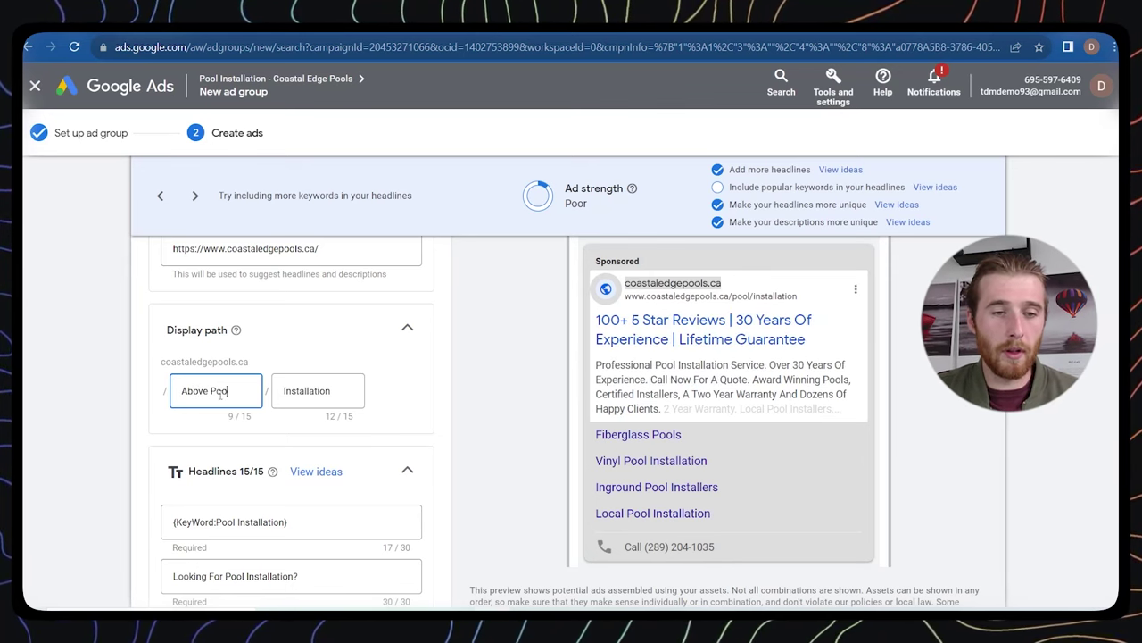
pyautogui.click(462, 387)
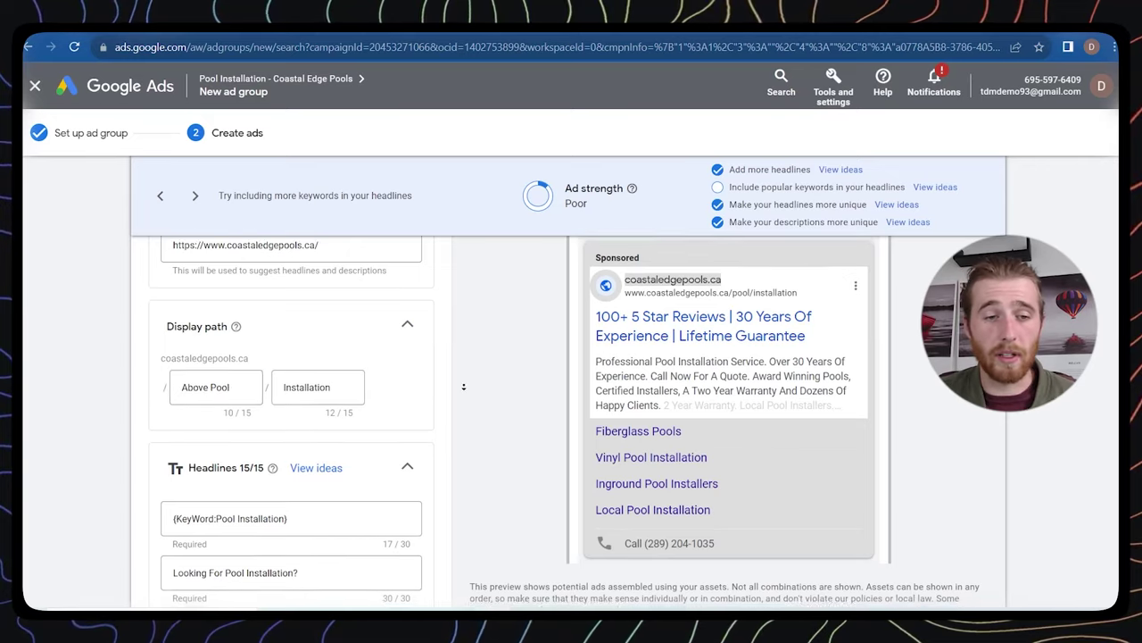
# Change the Inground Pool Installation headline to Above Ground Pool Installation
pyautogui.scroll(-1, 464, 388)
pyautogui.scroll(-3, 464, 388)
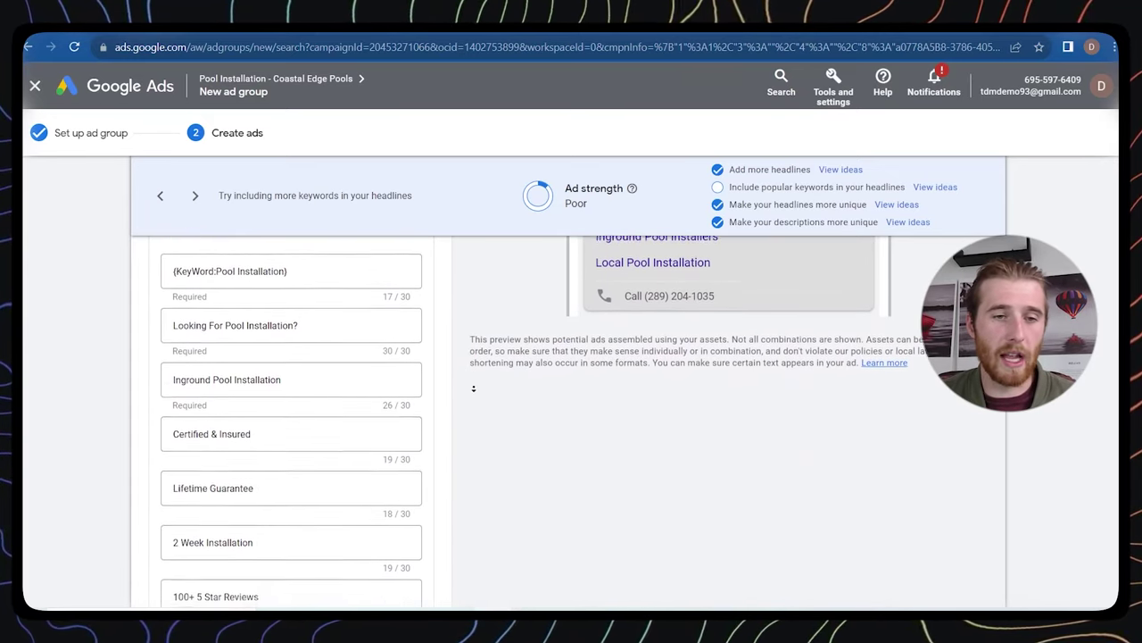
pyautogui.scroll(-4, 473, 389)
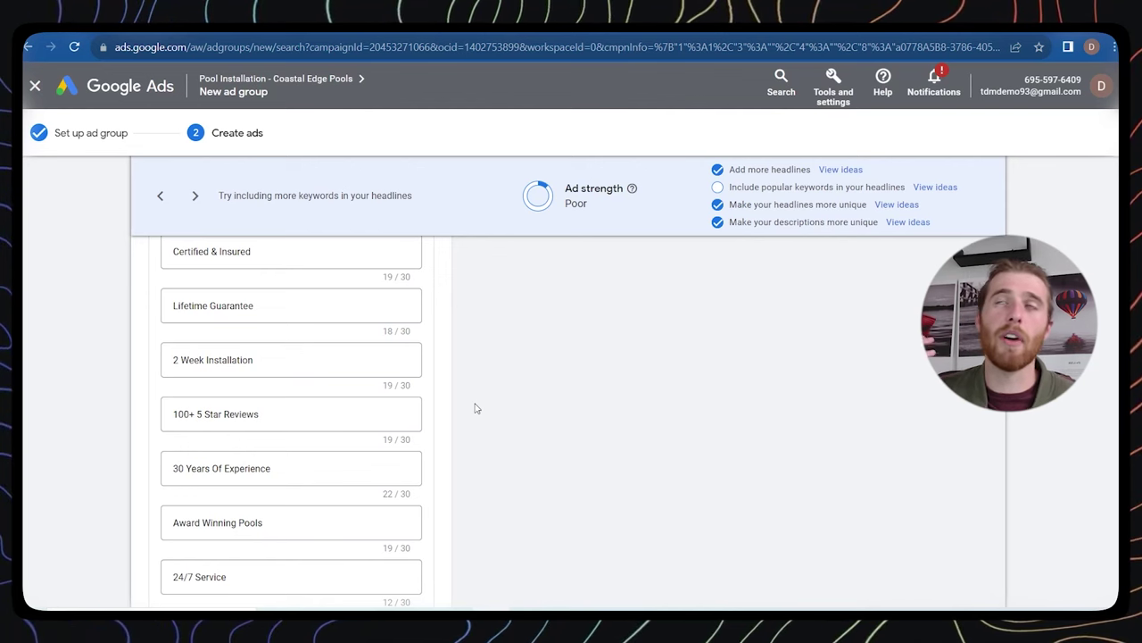
pyautogui.scroll(2, 477, 408)
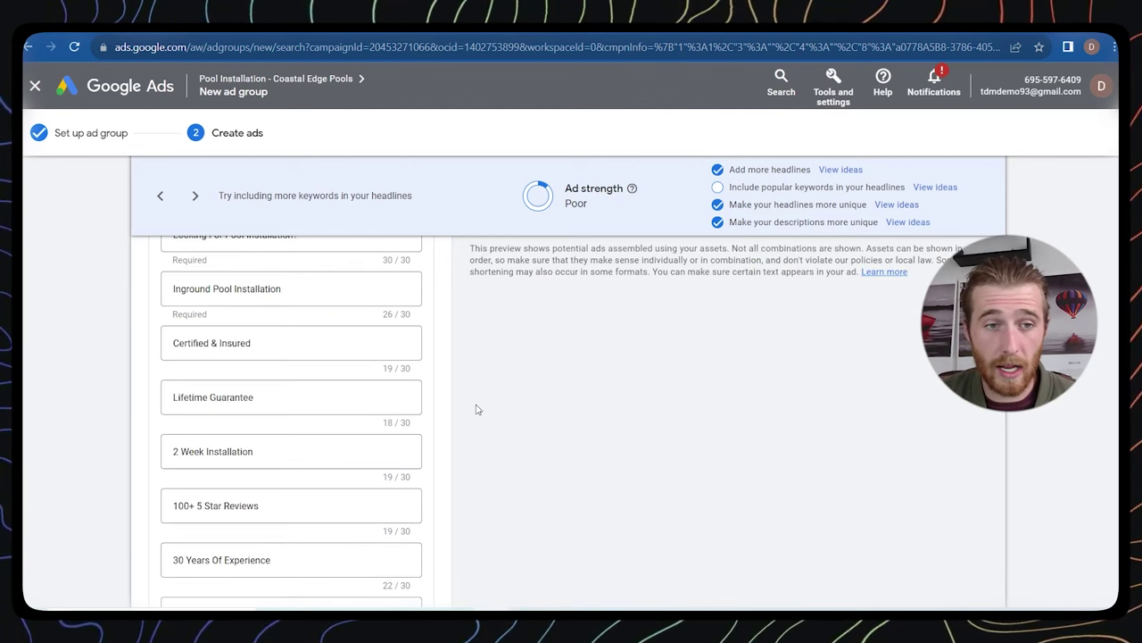
pyautogui.scroll(2, 476, 409)
pyautogui.doubleClick(191, 380)
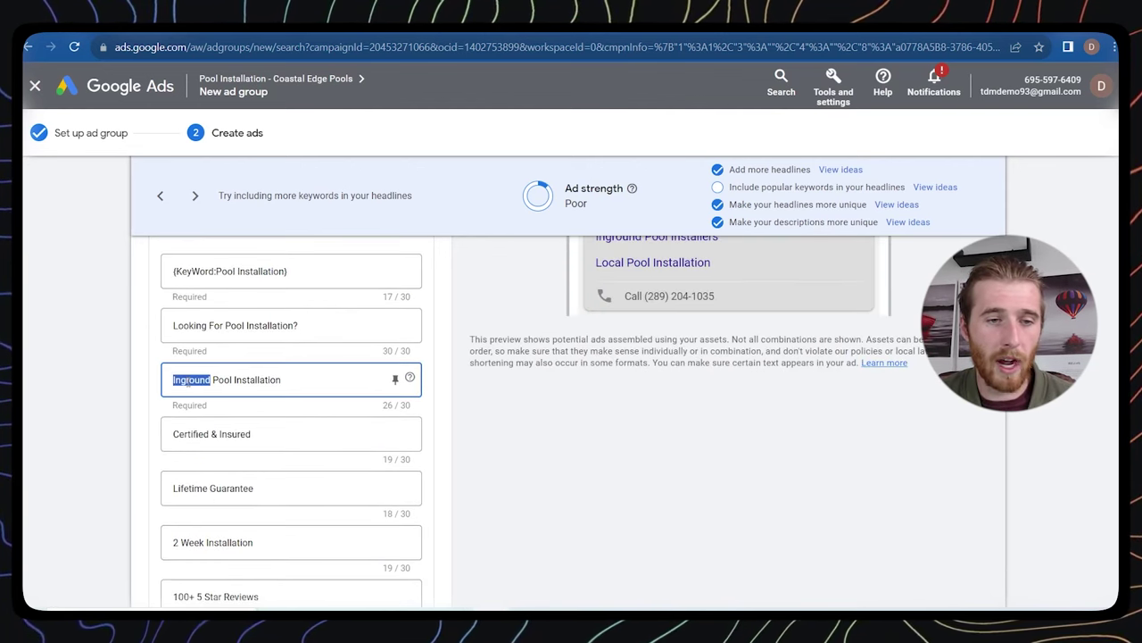
pyautogui.write('Above G')
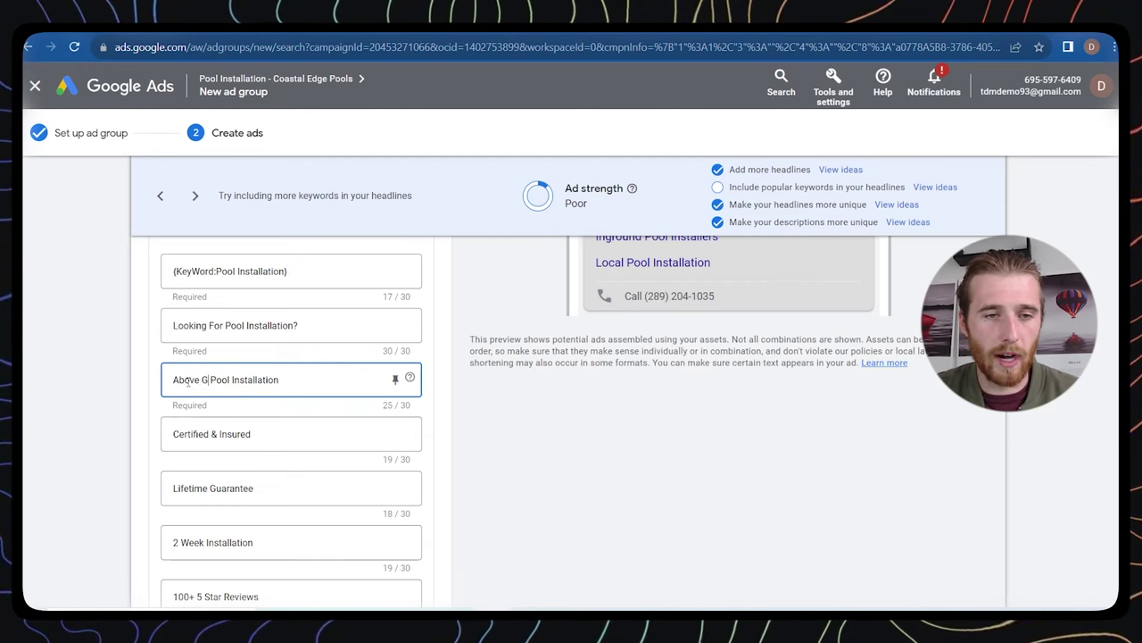
pyautogui.write('rounds')
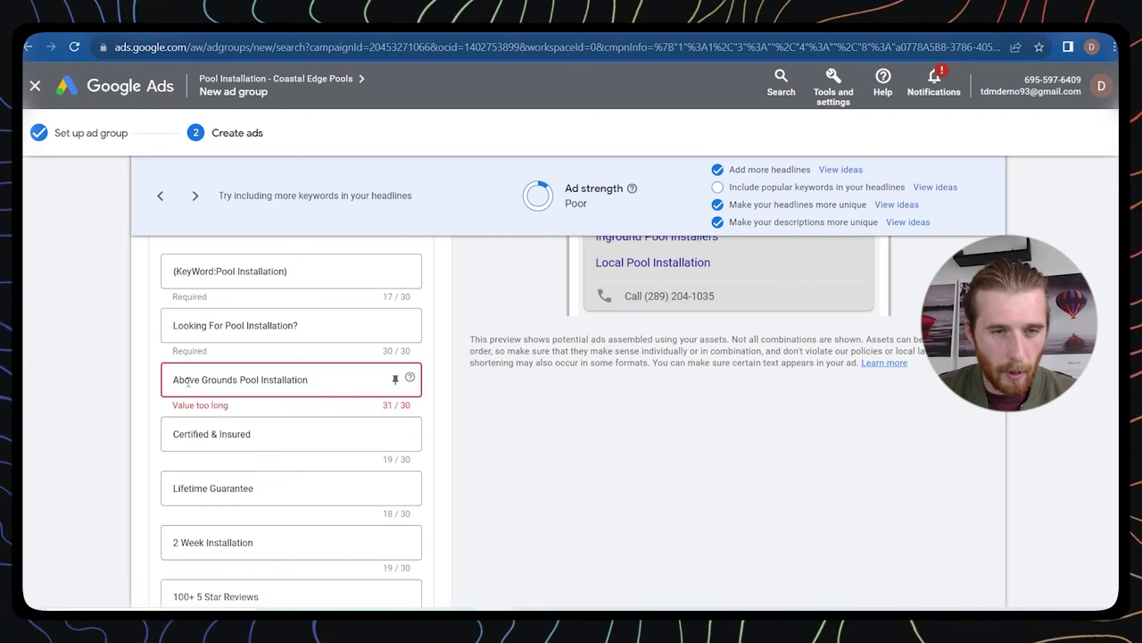
pyautogui.press('BackSpace')
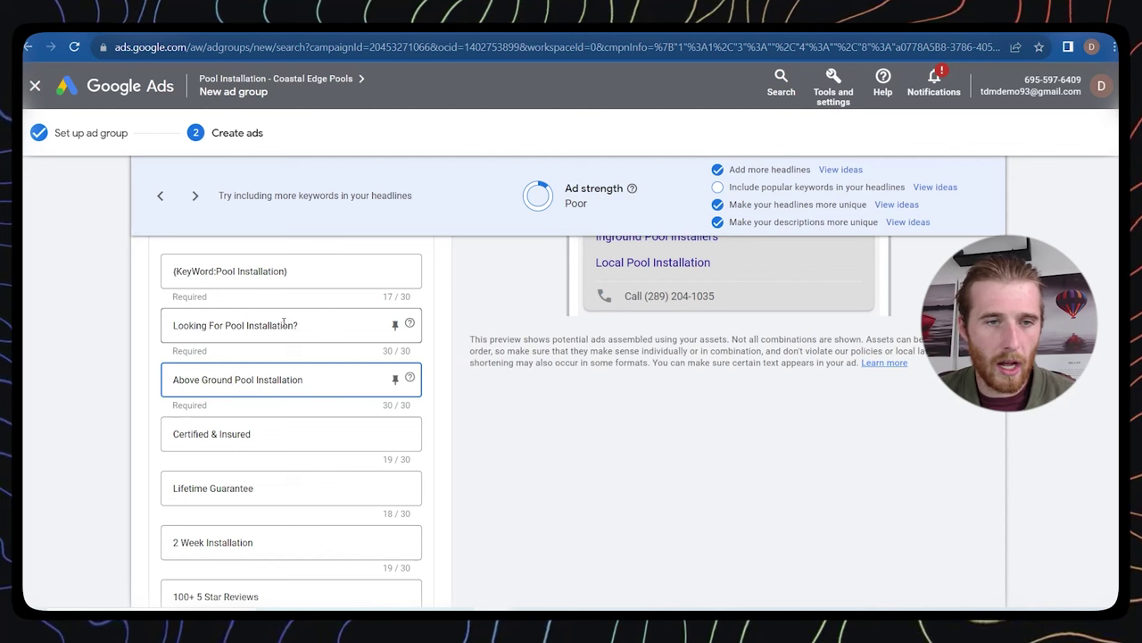
# Clear the first headline, which contains the Pool Installation keyword insertion
pyautogui.scroll(1, 284, 325)
pyautogui.click(304, 364)
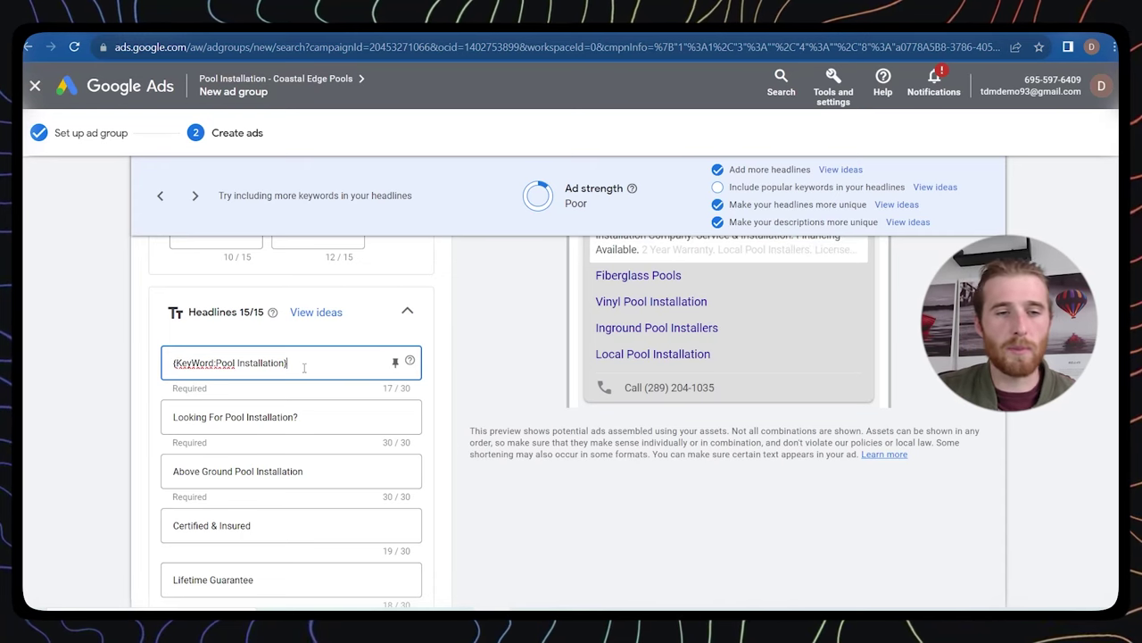
pyautogui.press('BackSpace')
pyautogui.press('BackSpace')
pyautogui.press('BackSpace')
pyautogui.press('BackSpace')
pyautogui.press('BackSpace')
pyautogui.press('BackSpace')
pyautogui.press('BackSpace')
pyautogui.press('BackSpace')
pyautogui.press('BackSpace')
pyautogui.press('BackSpace')
pyautogui.press('BackSpace')
pyautogui.press('BackSpace')
pyautogui.press('BackSpace')
pyautogui.press('BackSpace')
pyautogui.press('BackSpace')
pyautogui.press('BackSpace')
pyautogui.press('BackSpace')
pyautogui.press('BackSpace')
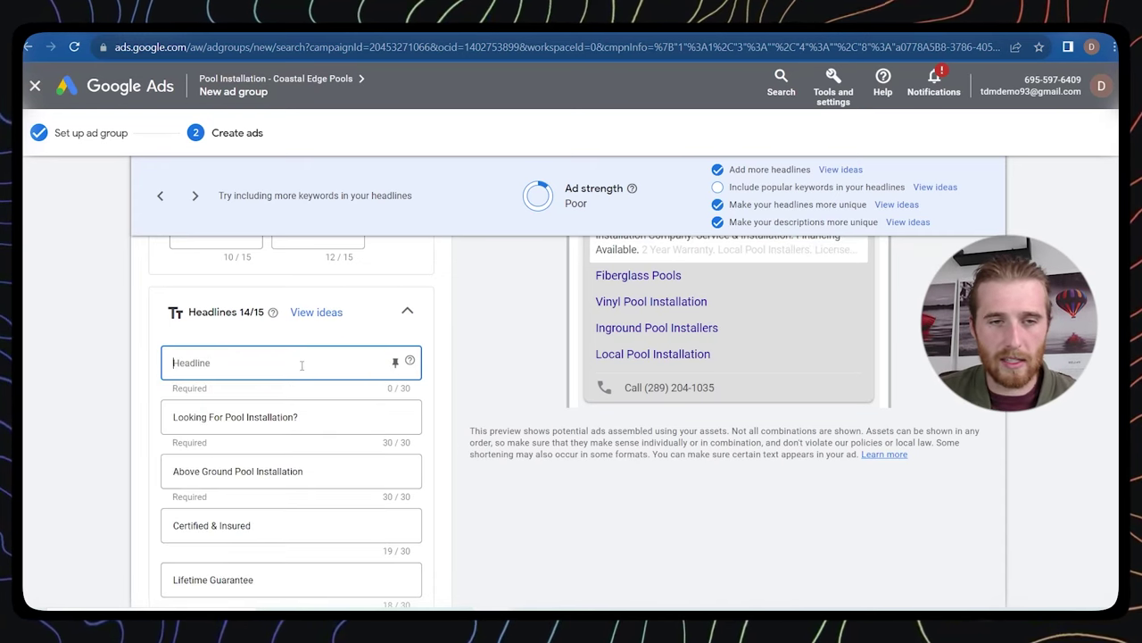
# Add a keyword insertion to the empty first headline with default text Above Ground Pools in title case
pyautogui.write('{')
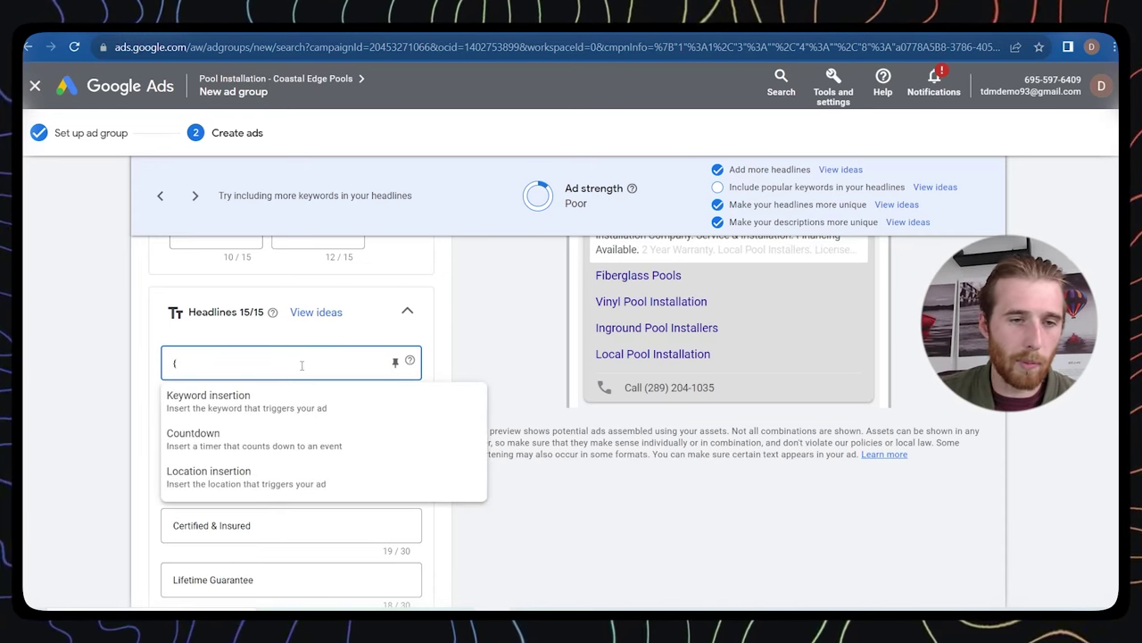
pyautogui.click(277, 400)
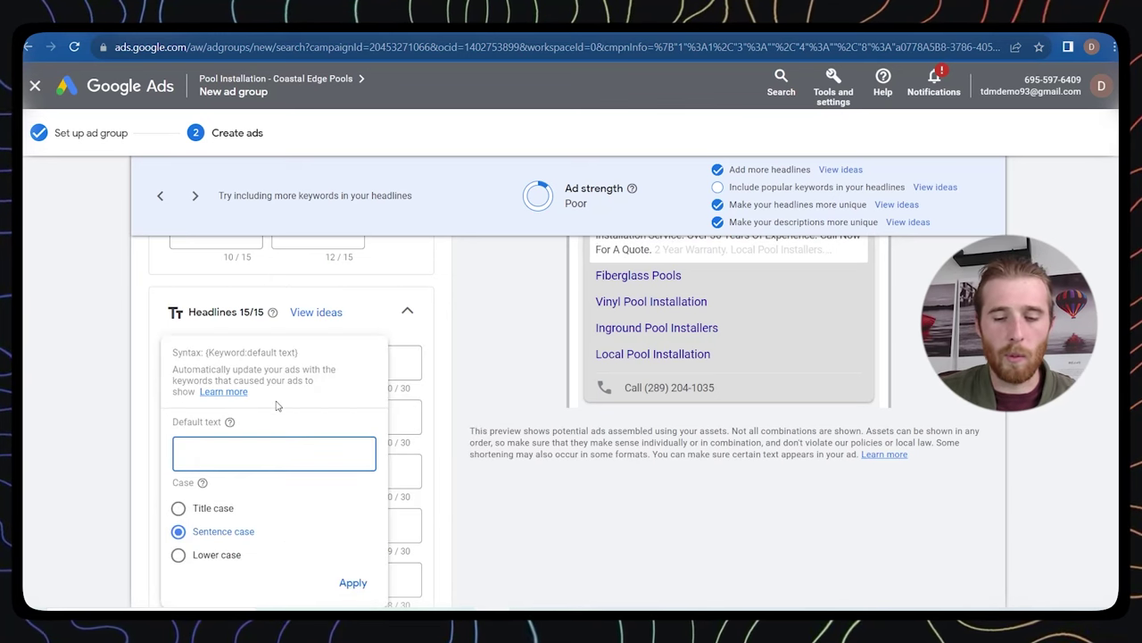
pyautogui.write('Pool')
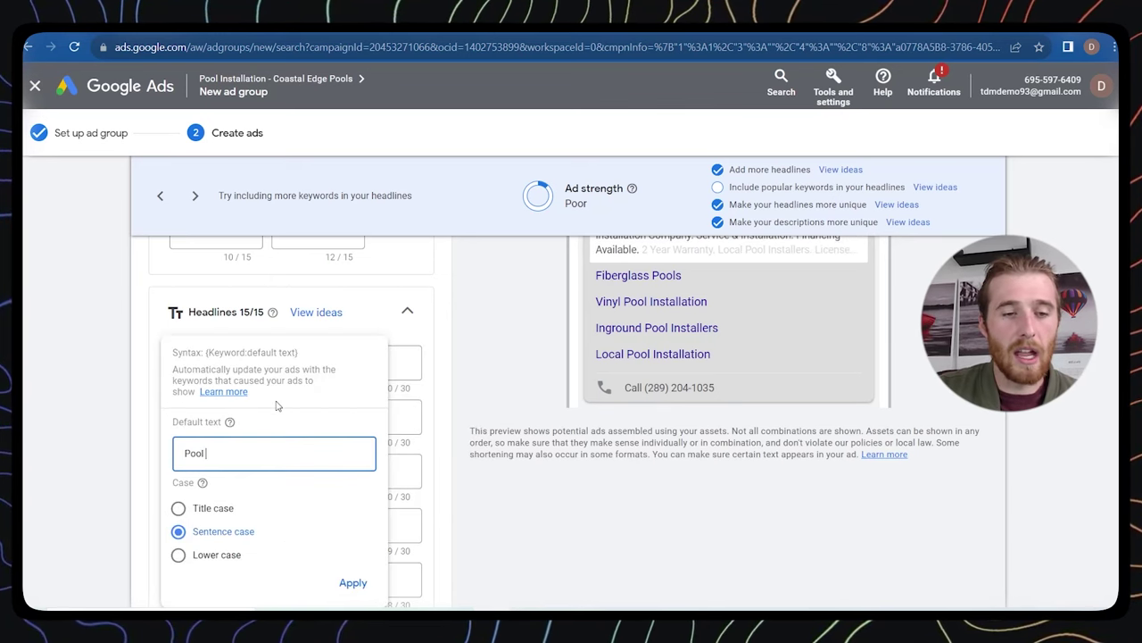
pyautogui.press('BackSpace')
pyautogui.press('BackSpace')
pyautogui.press('BackSpace')
pyautogui.press('BackSpace')
pyautogui.write('Ab')
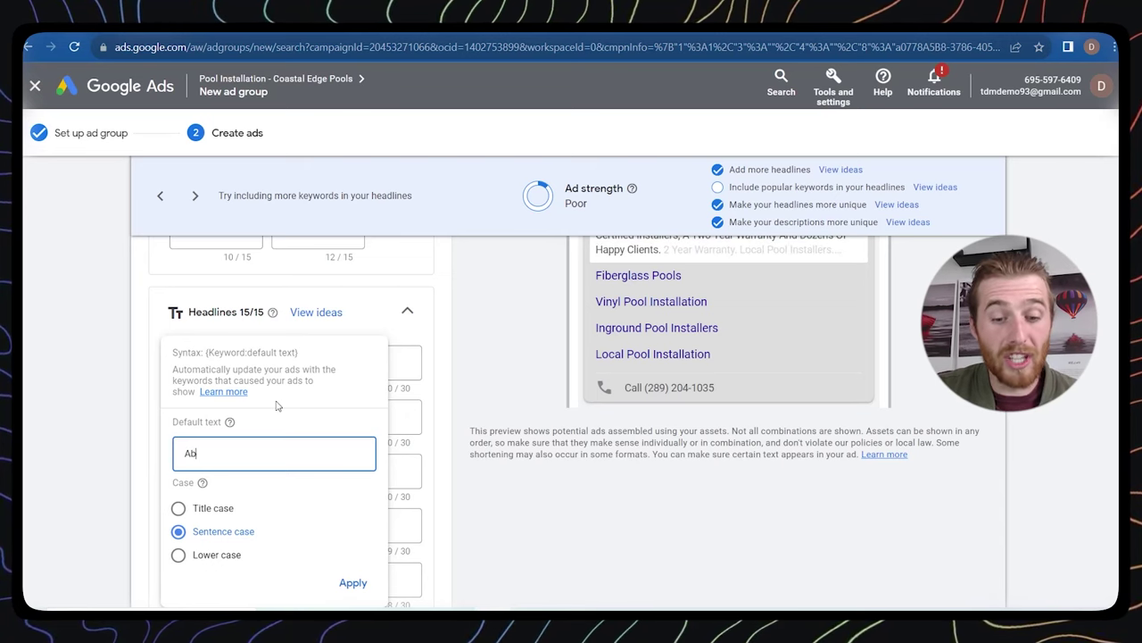
pyautogui.write('ove ')
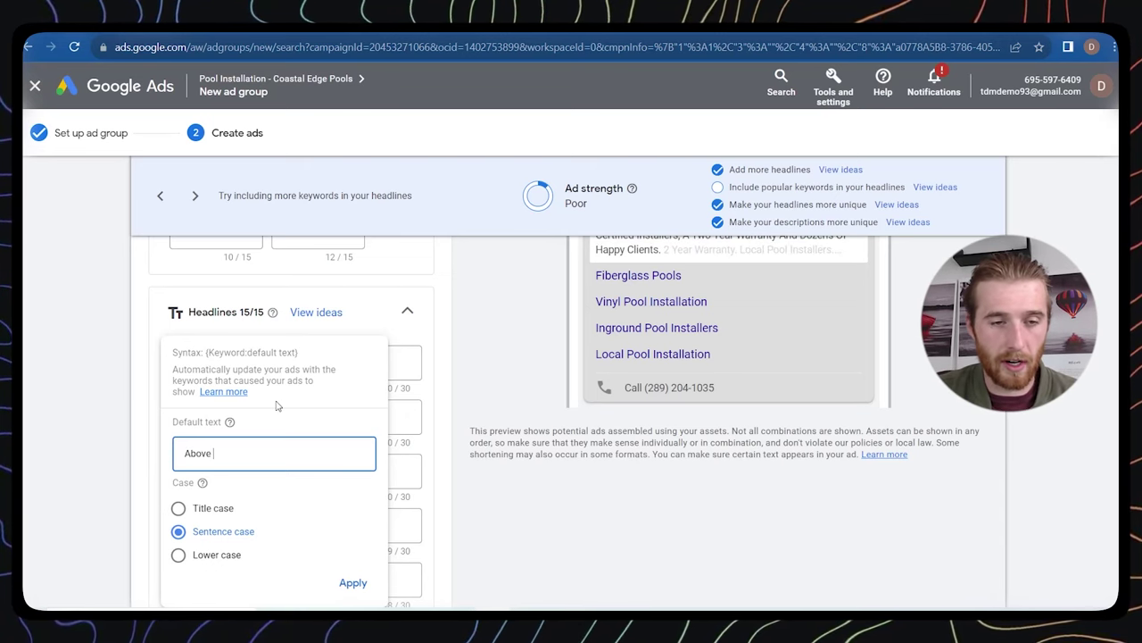
pyautogui.write('Pool')
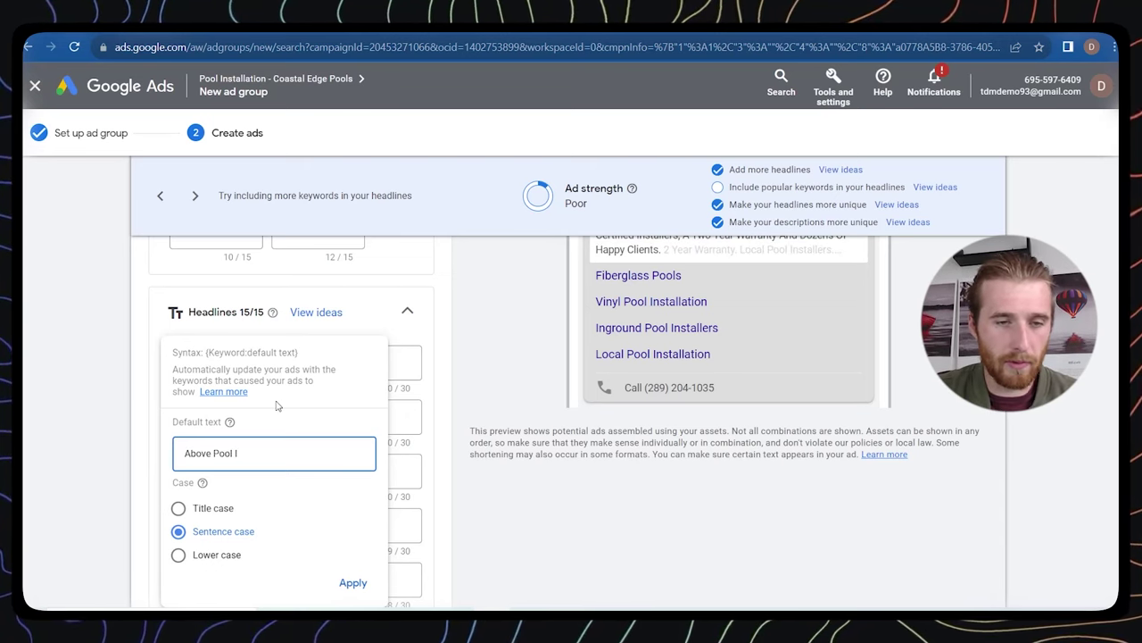
pyautogui.press('BackSpace')
pyautogui.press('BackSpace')
pyautogui.press('BackSpace')
pyautogui.press('BackSpace')
pyautogui.write('Ground ')
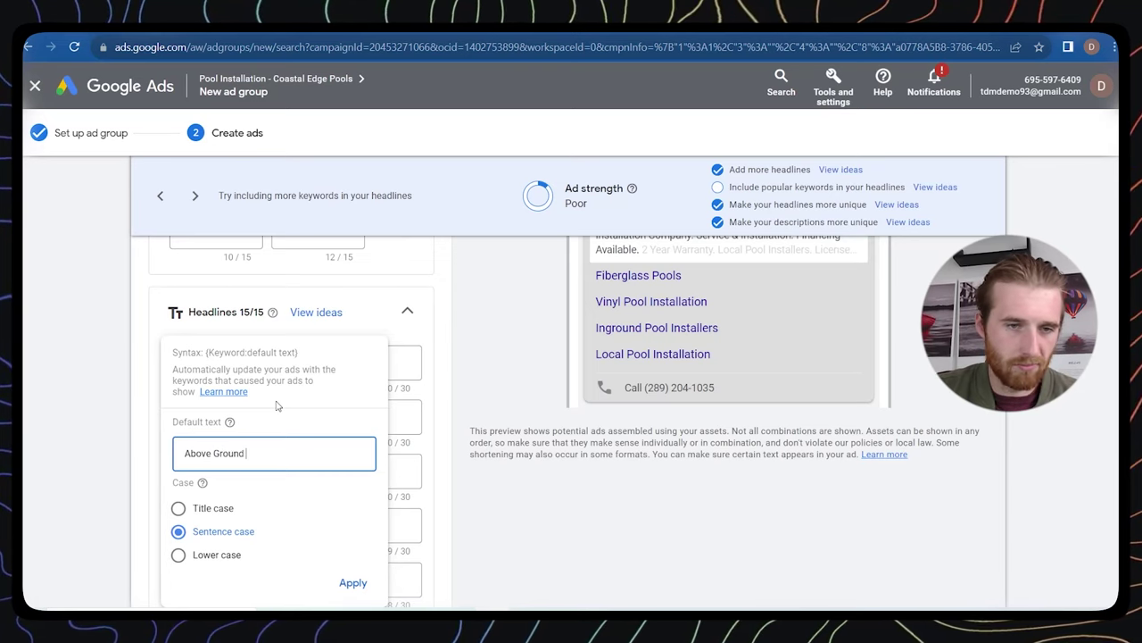
pyautogui.write('Pools')
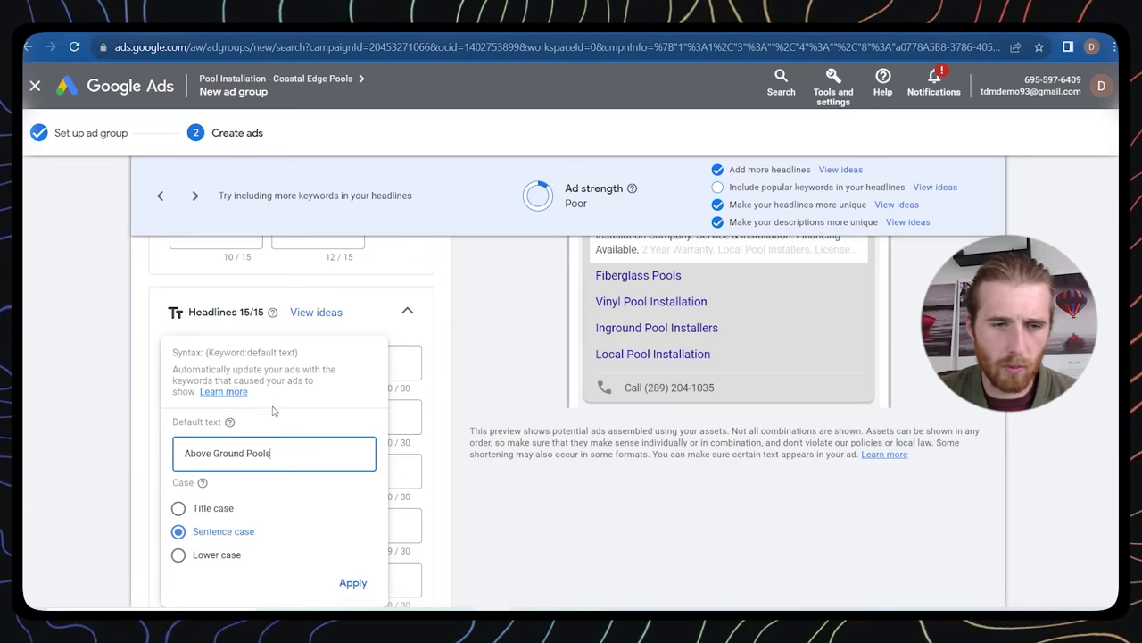
pyautogui.click(200, 512)
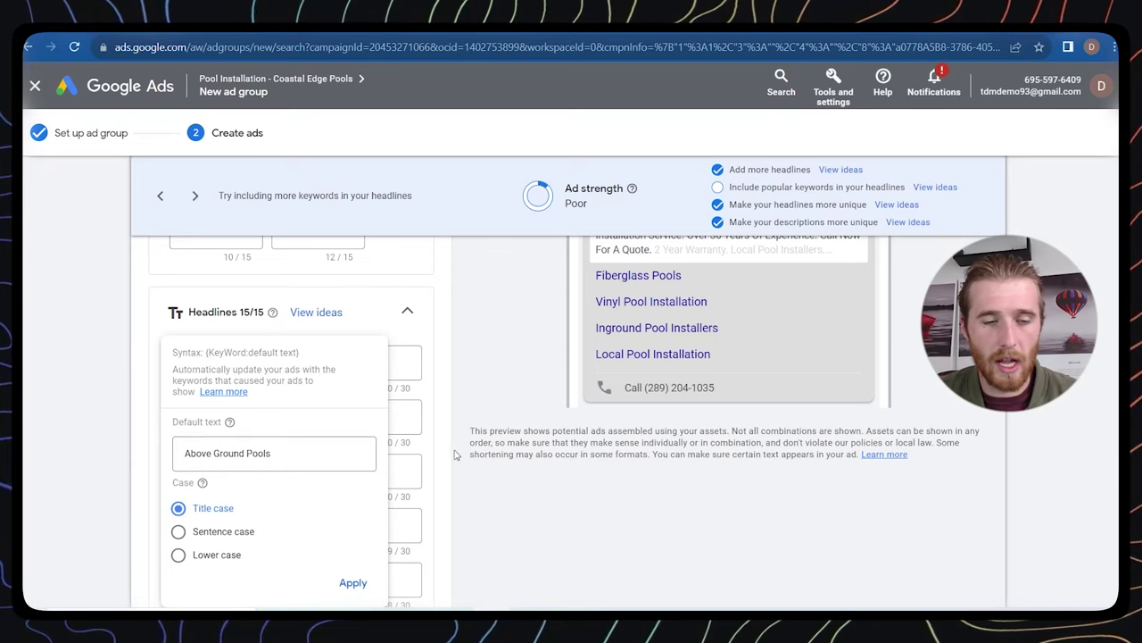
pyautogui.click(352, 583)
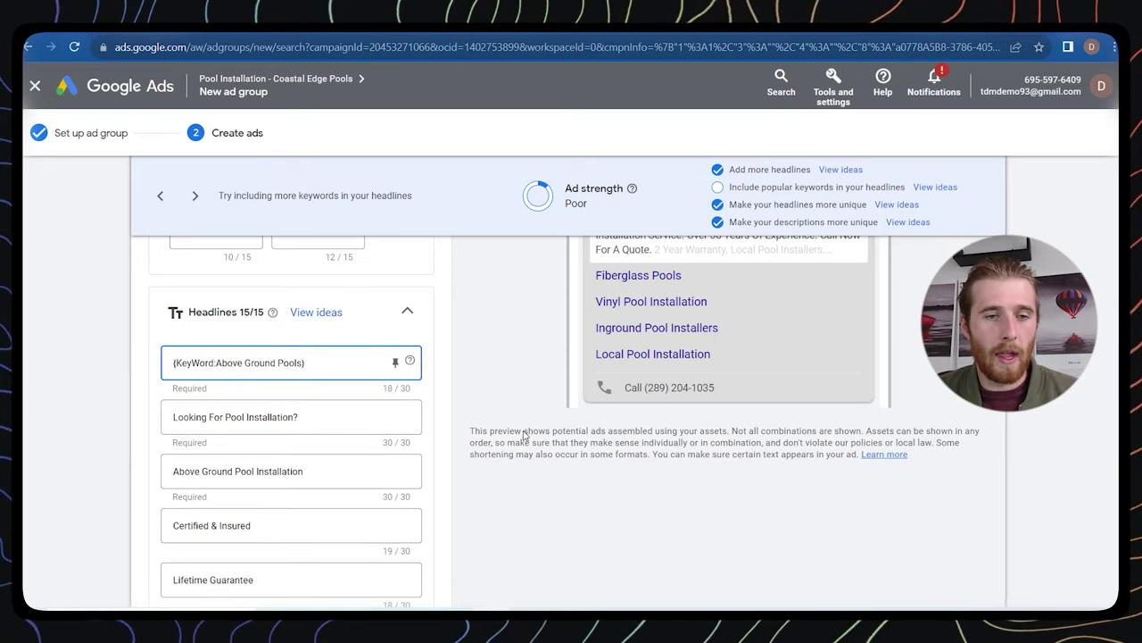
# Review the ad's headlines, display path and descriptions against the ad group's above ground pool keywords
pyautogui.scroll(-3, 516, 474)
pyautogui.scroll(-5, 517, 474)
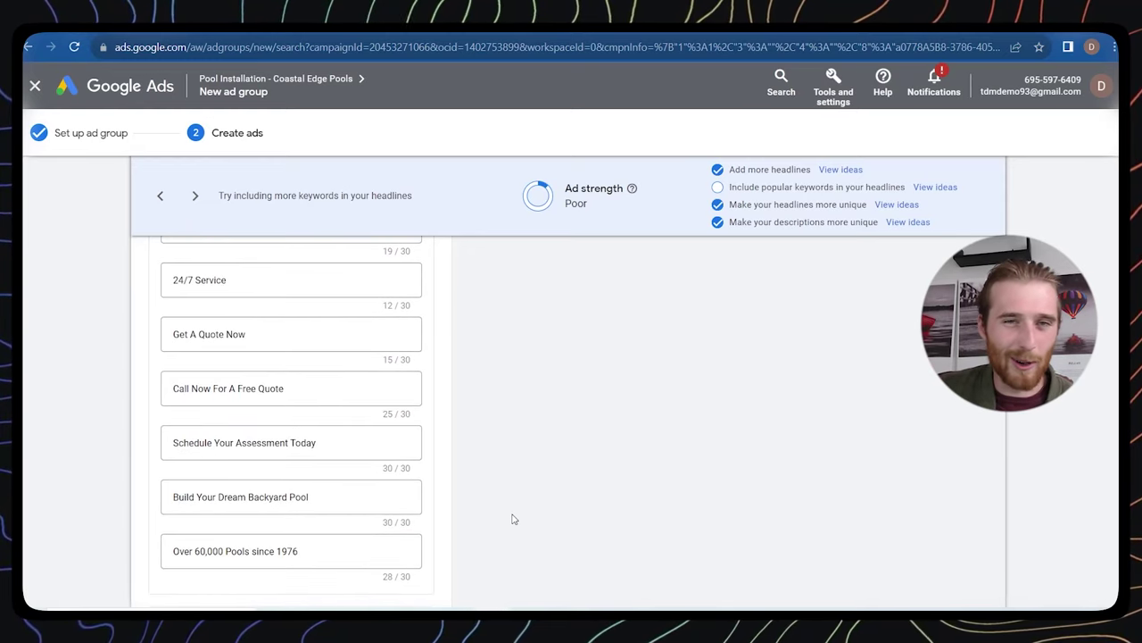
pyautogui.scroll(10, 510, 520)
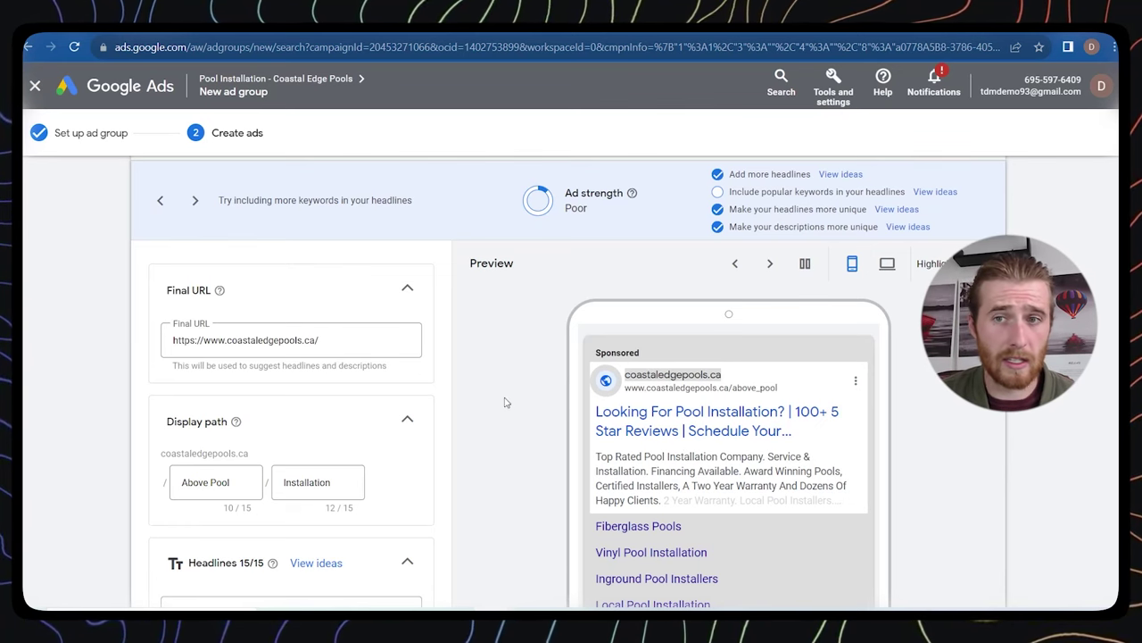
pyautogui.scroll(-1, 504, 402)
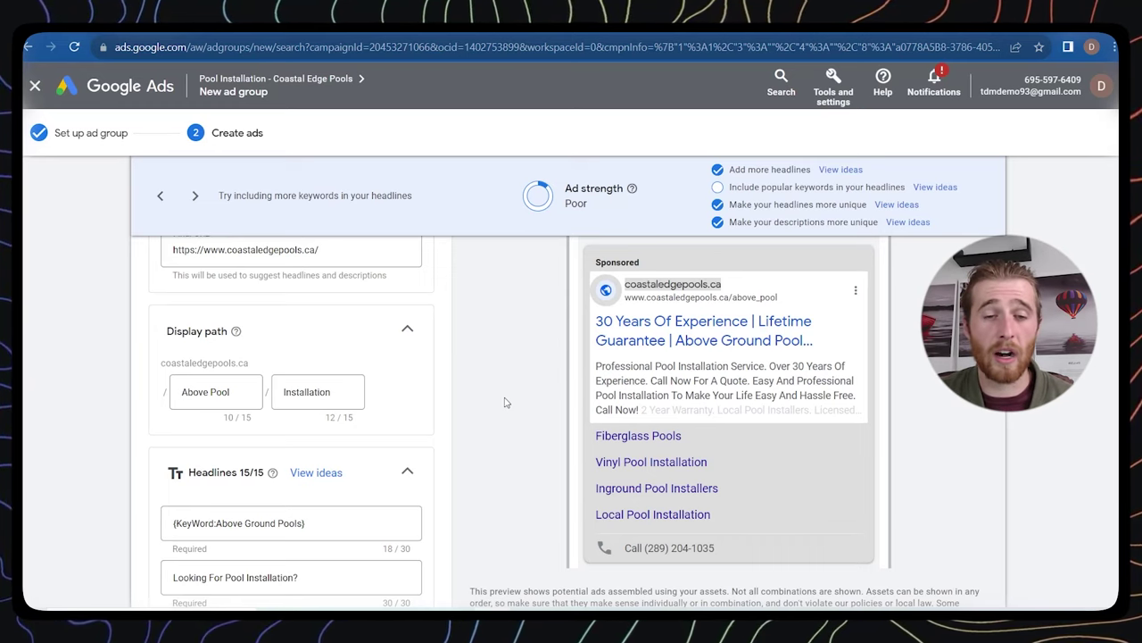
pyautogui.scroll(-5, 473, 385)
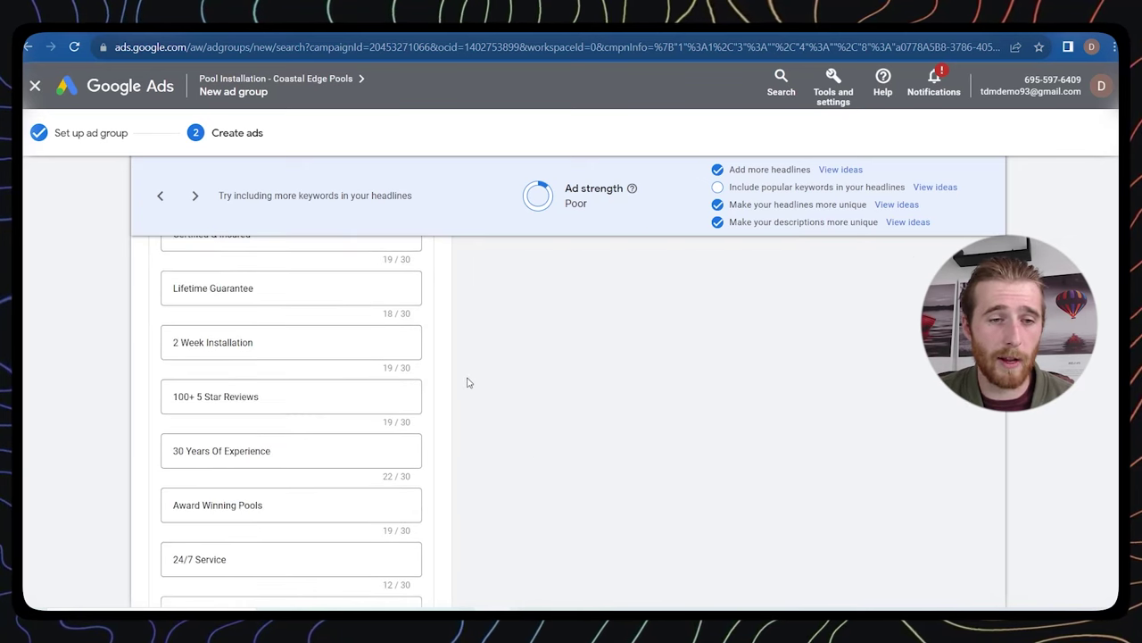
pyautogui.scroll(-4, 365, 395)
pyautogui.scroll(3, 268, 382)
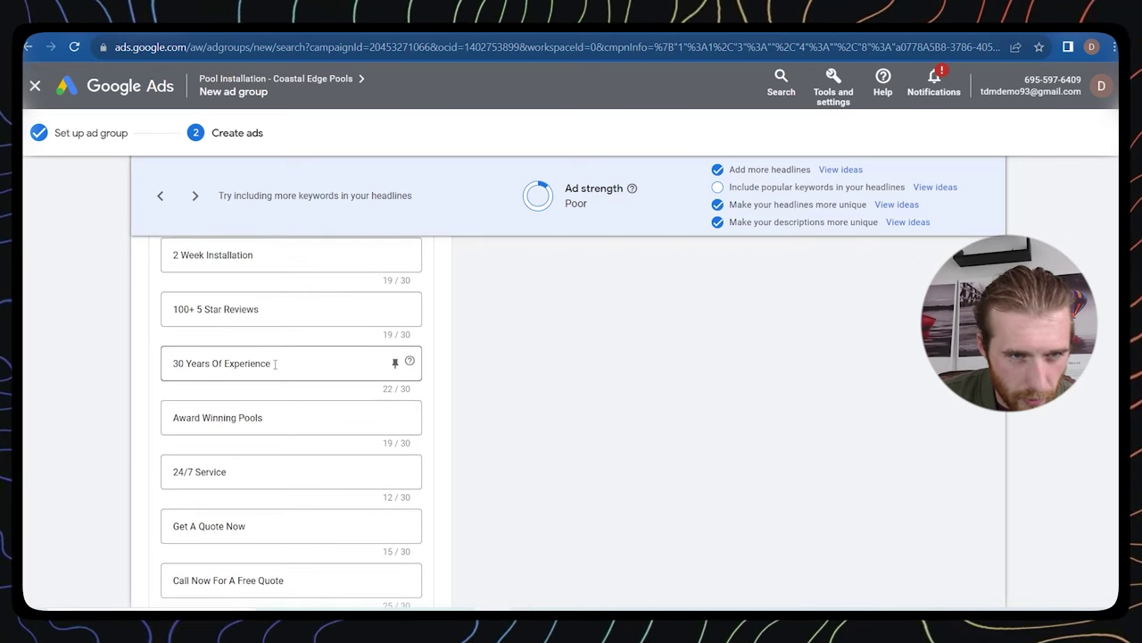
pyautogui.scroll(1, 279, 357)
pyautogui.scroll(1, 292, 351)
pyautogui.scroll(-3, 294, 373)
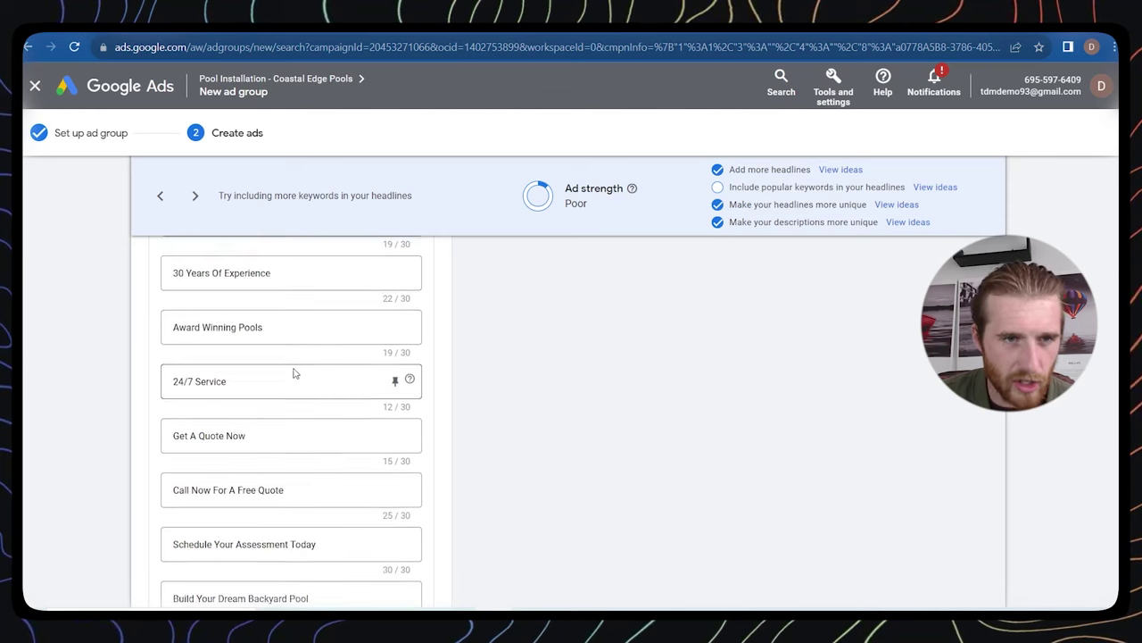
pyautogui.scroll(-4, 295, 373)
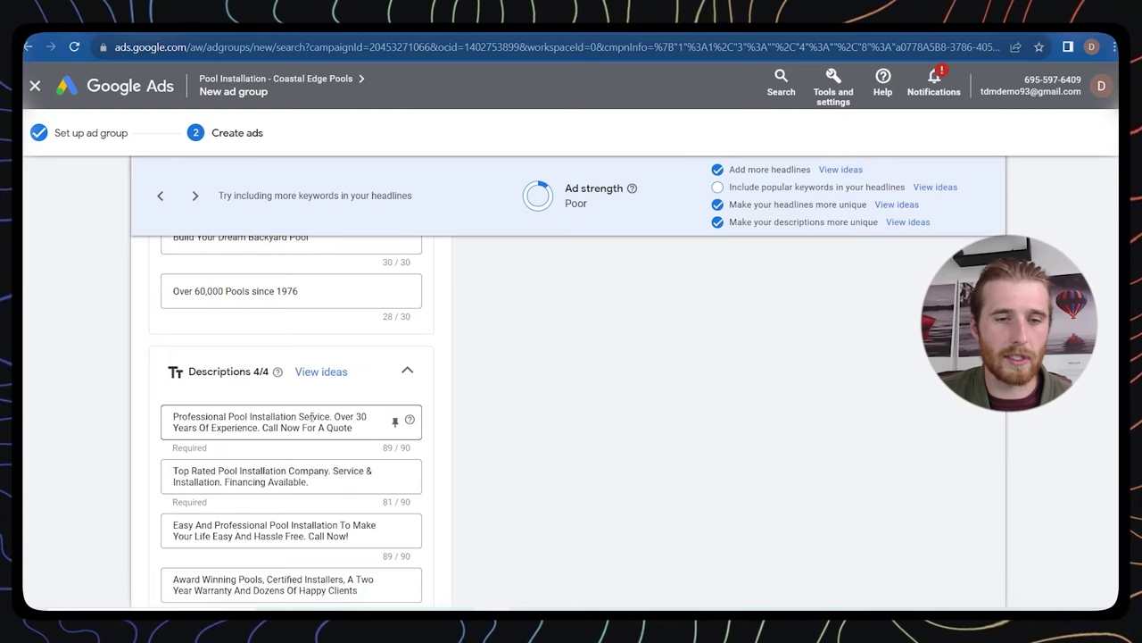
pyautogui.scroll(-1, 474, 449)
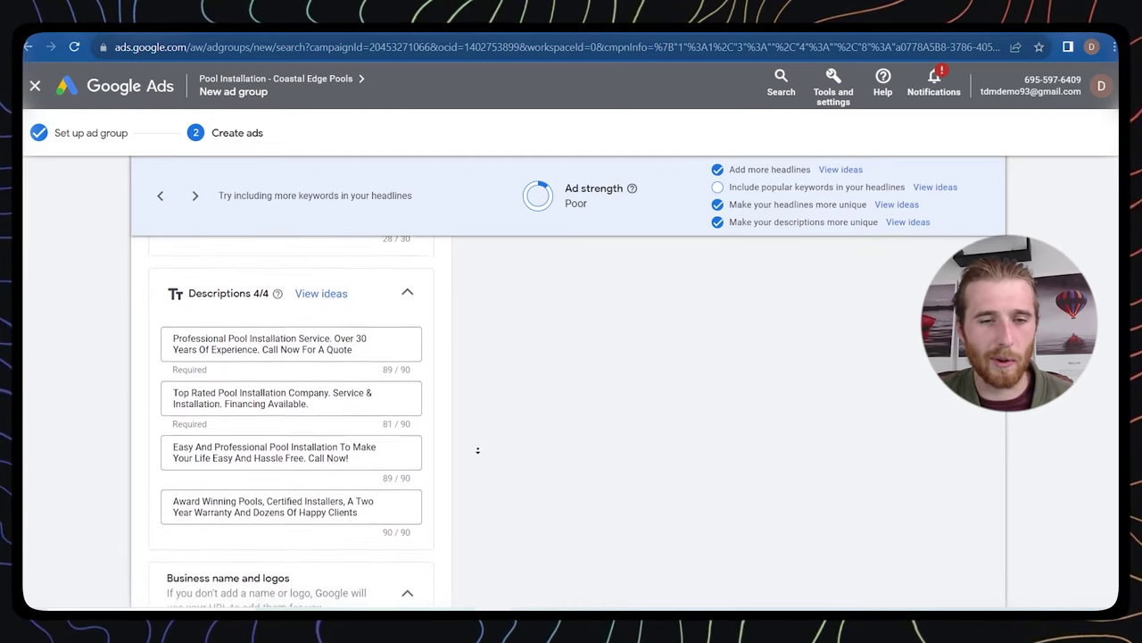
pyautogui.scroll(3, 387, 462)
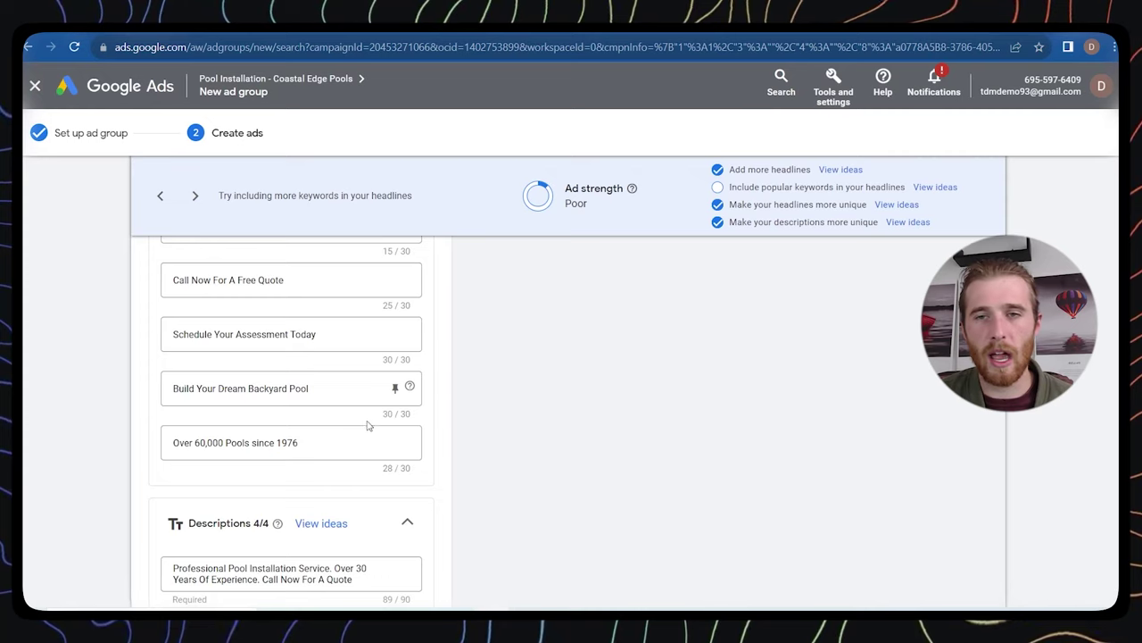
pyautogui.scroll(10, 366, 426)
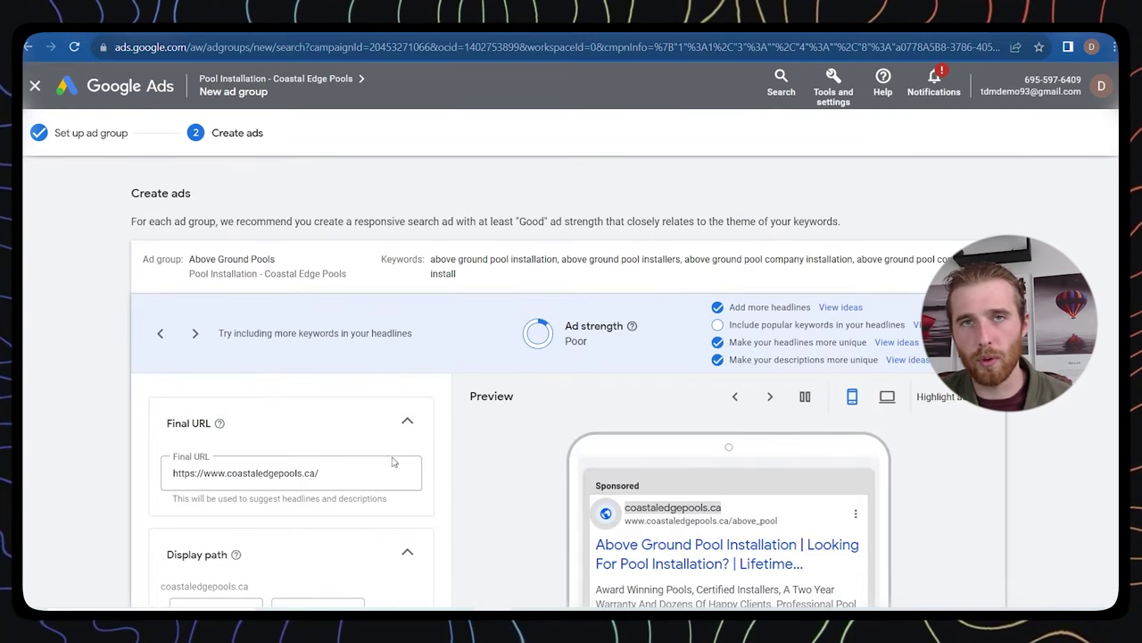
pyautogui.moveTo(677, 259); pyautogui.dragTo(823, 257)
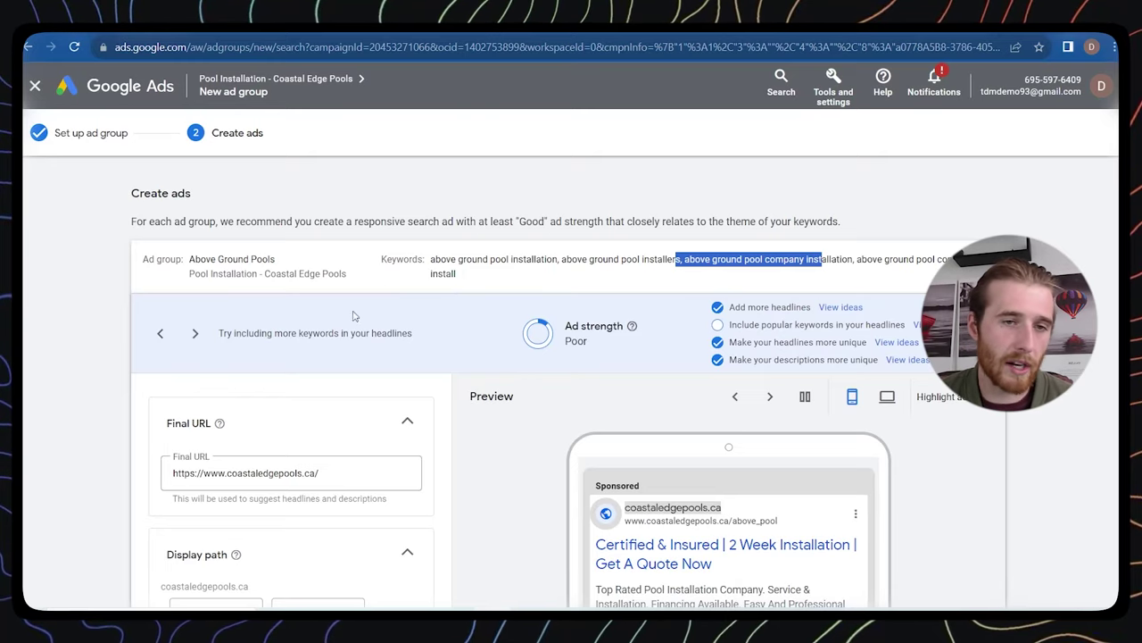
# Save the new ad and open the Above Ground Pools ad group
pyautogui.scroll(-6, 353, 315)
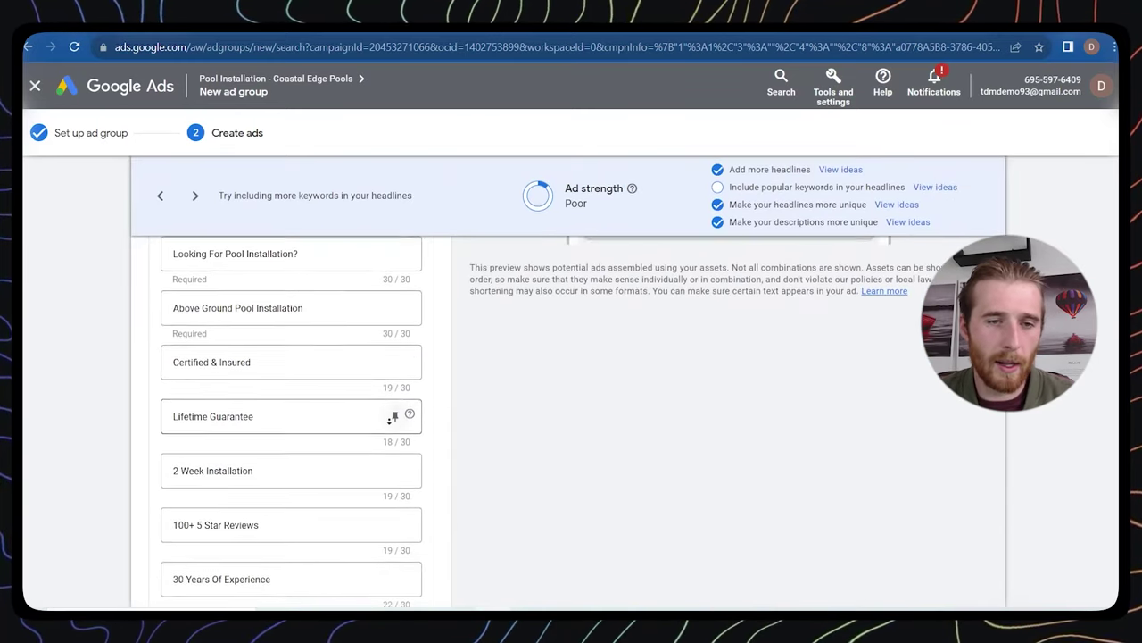
pyautogui.scroll(-4, 390, 418)
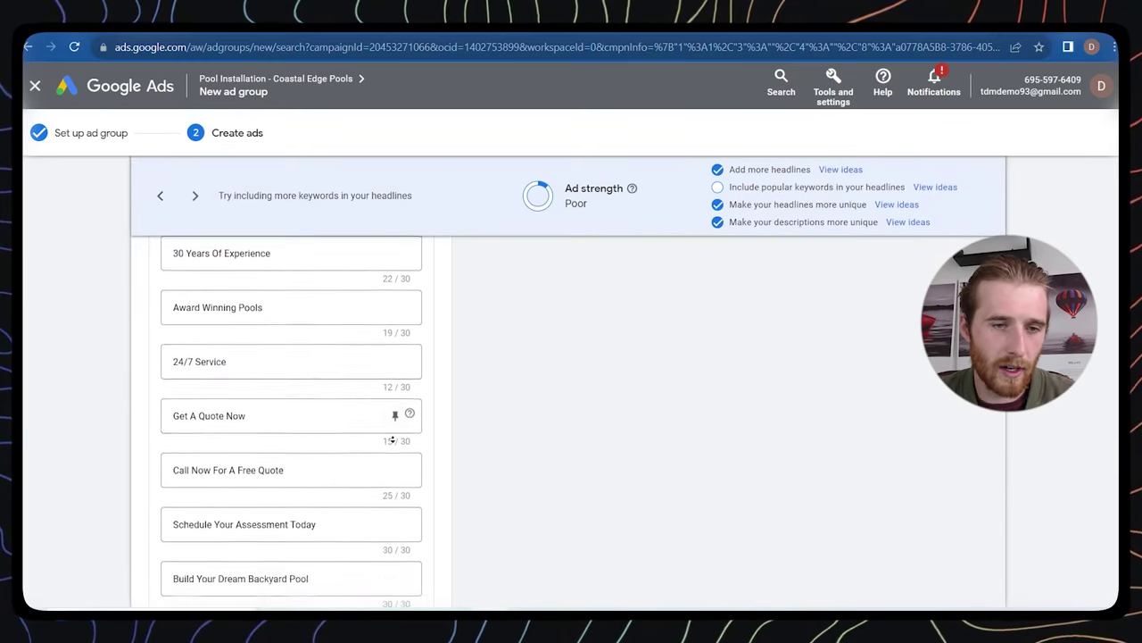
pyautogui.scroll(-4, 390, 439)
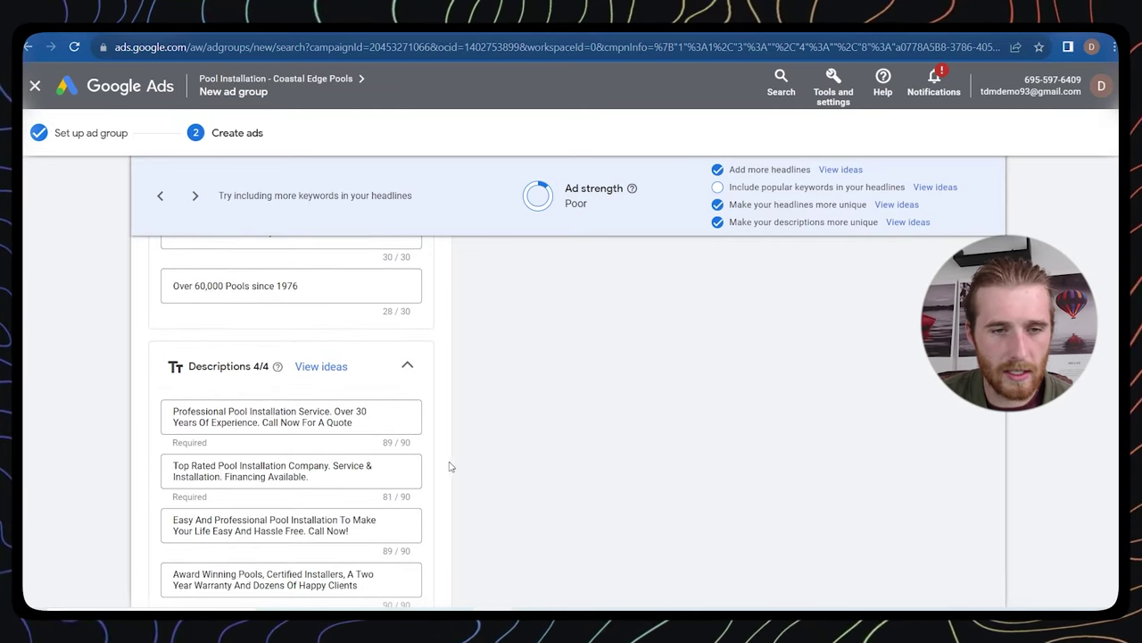
pyautogui.scroll(-5, 455, 471)
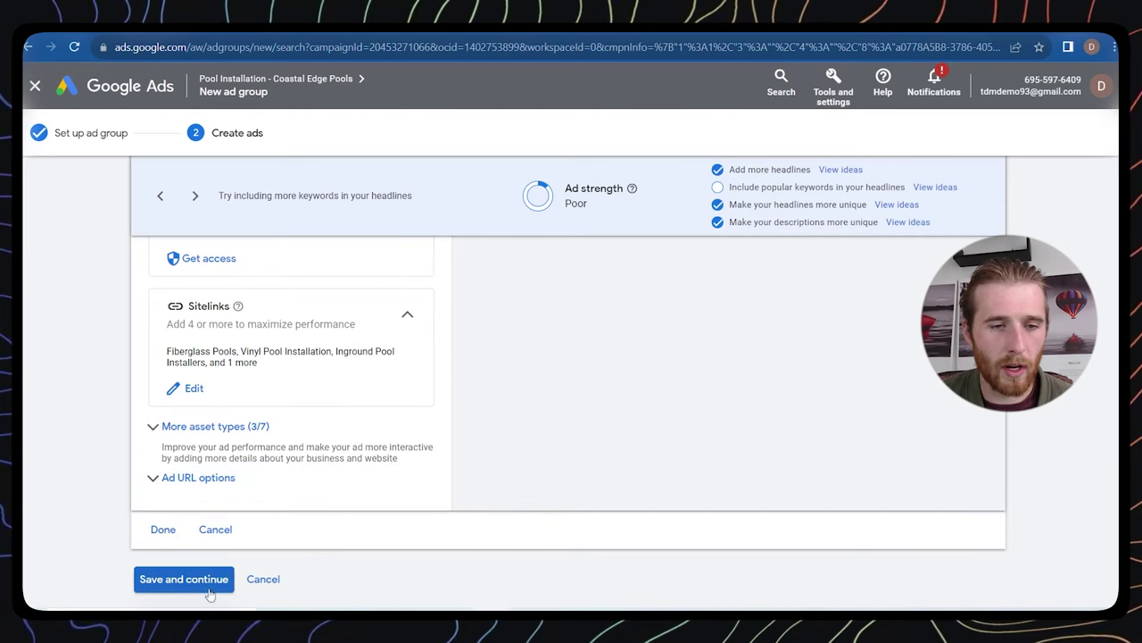
pyautogui.click(191, 581)
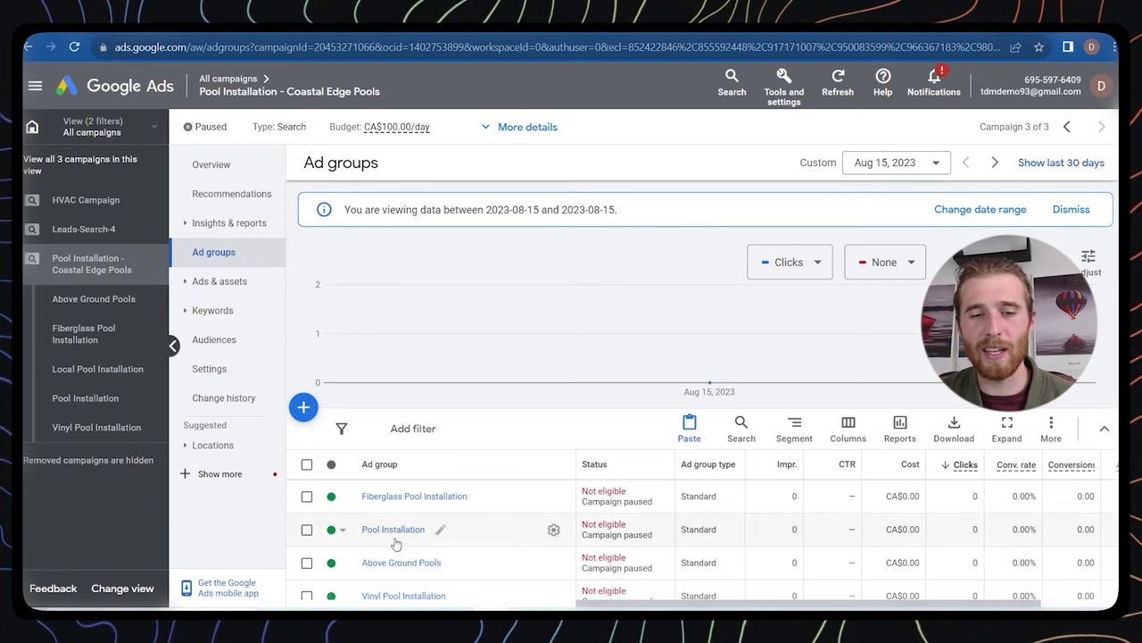
pyautogui.click(401, 566)
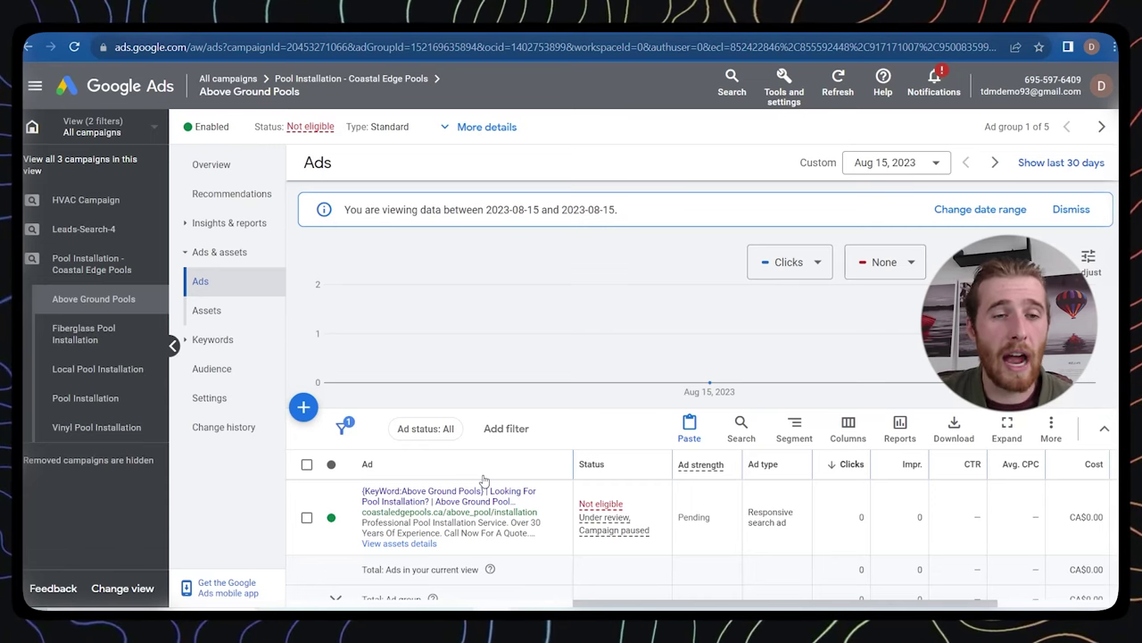
# Copy the responsive search ad and try to paste it into the Above Ground Pools ad group, without completing the paste
pyautogui.click(306, 517)
pyautogui.click(306, 517)
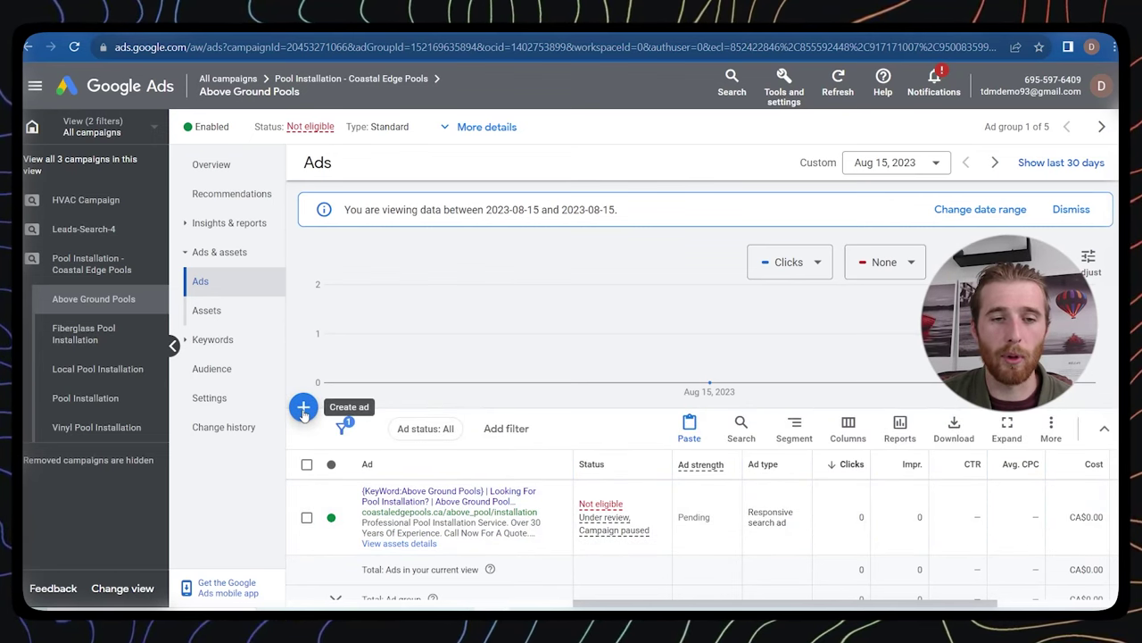
pyautogui.click(306, 518)
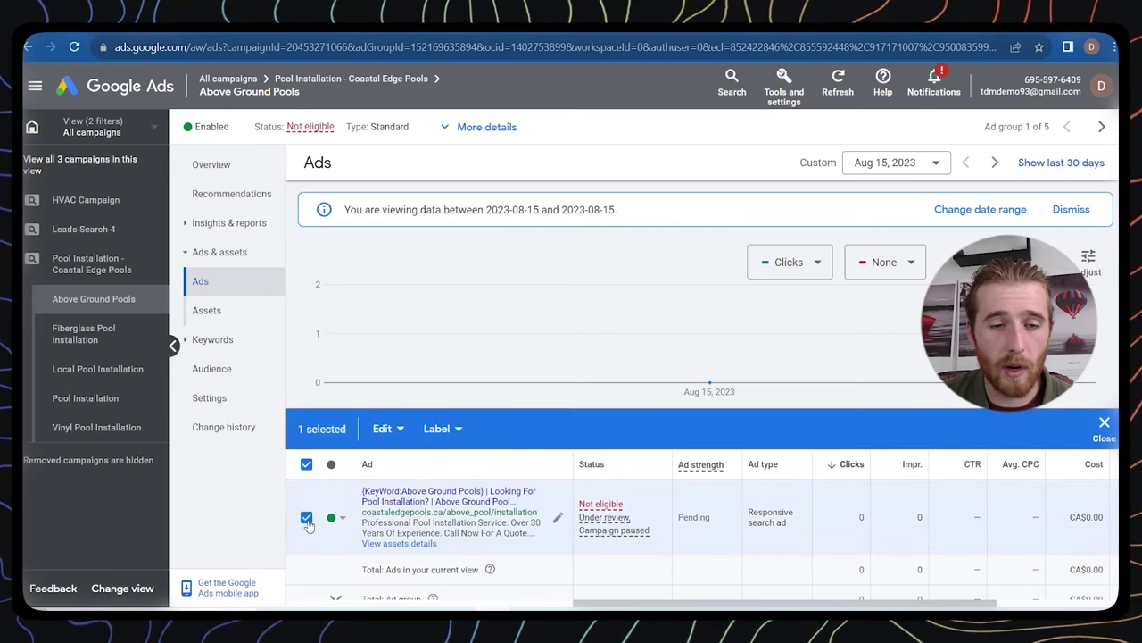
pyautogui.click(240, 80)
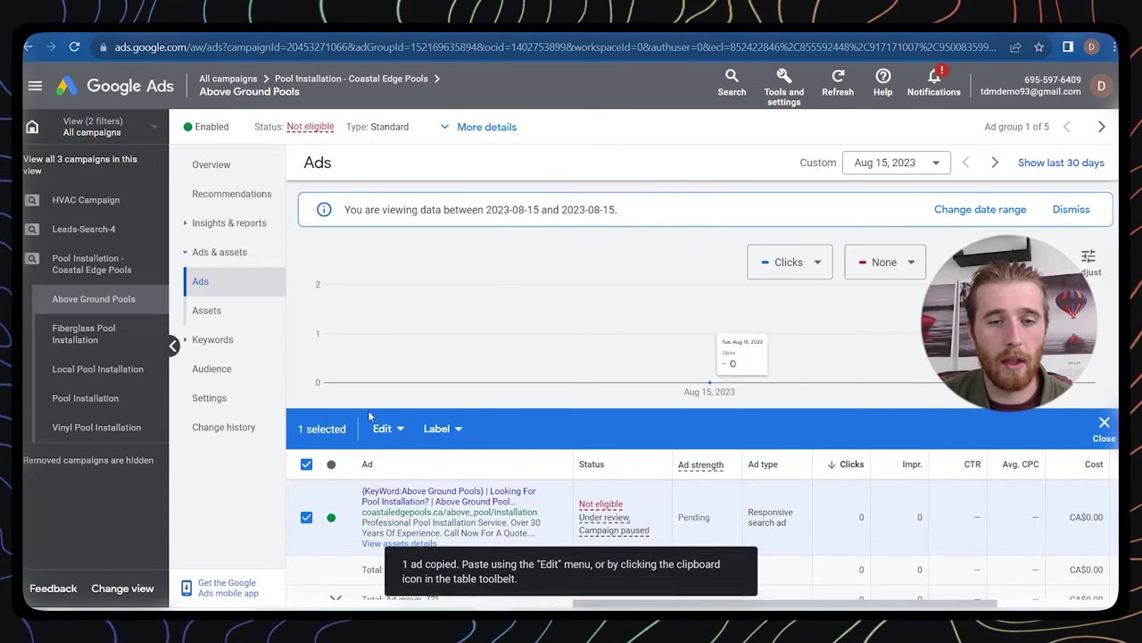
pyautogui.click(383, 429)
pyautogui.click(250, 159)
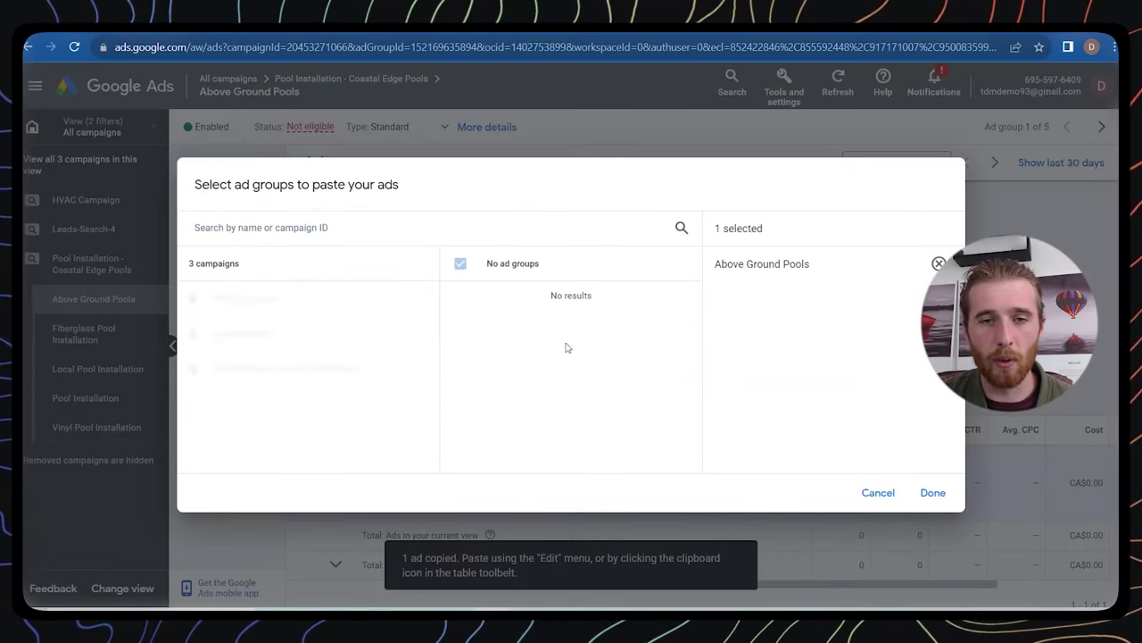
pyautogui.click(933, 492)
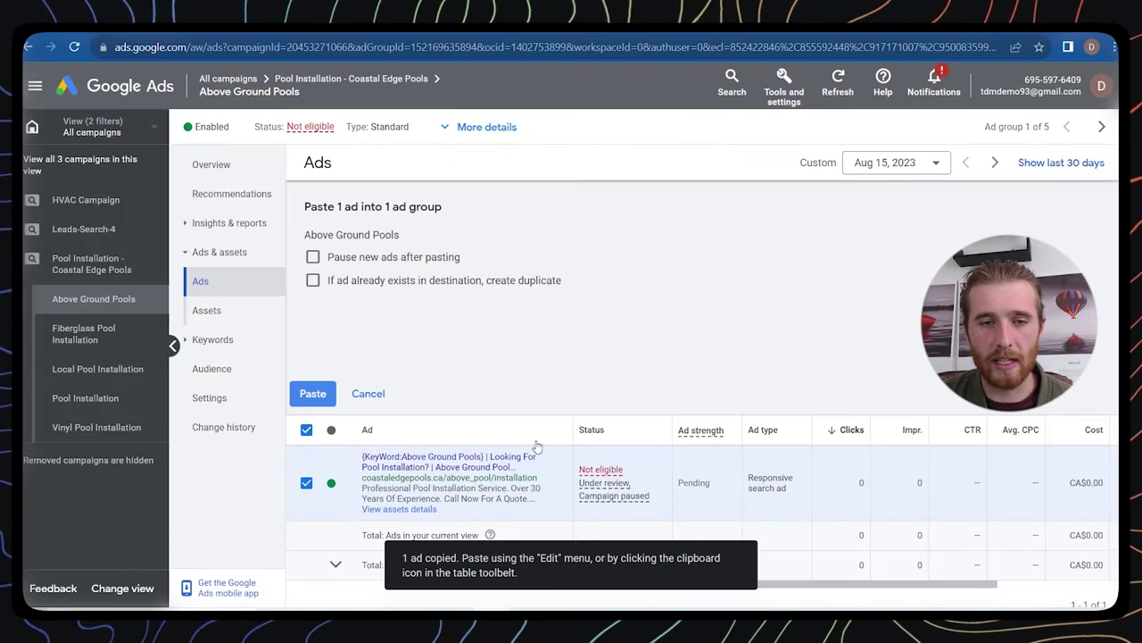
pyautogui.click(366, 394)
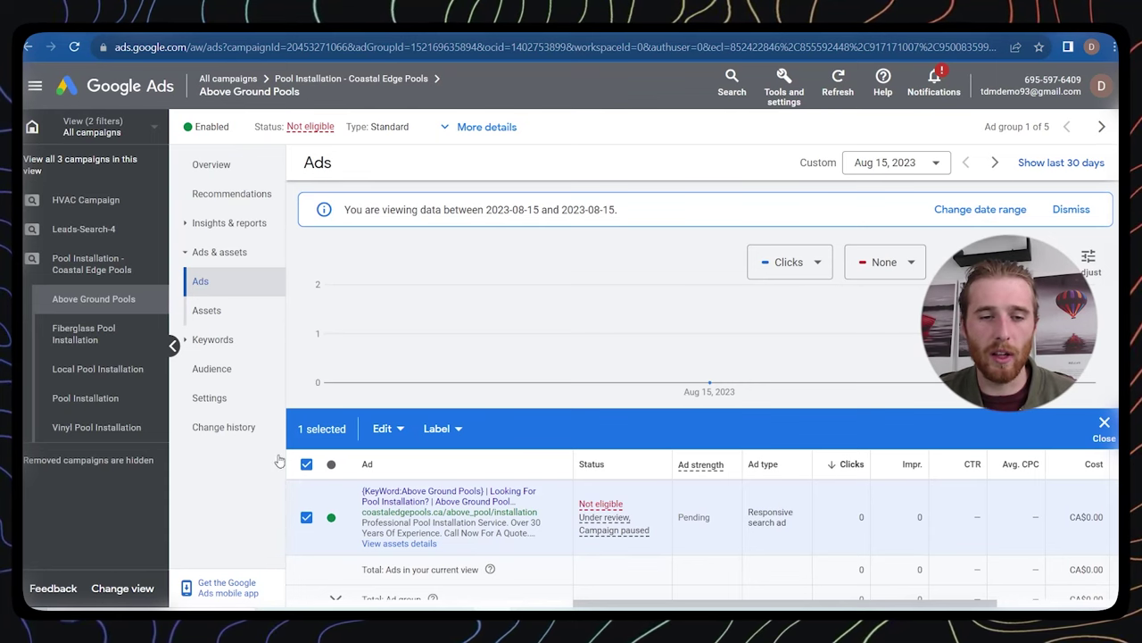
pyautogui.click(307, 465)
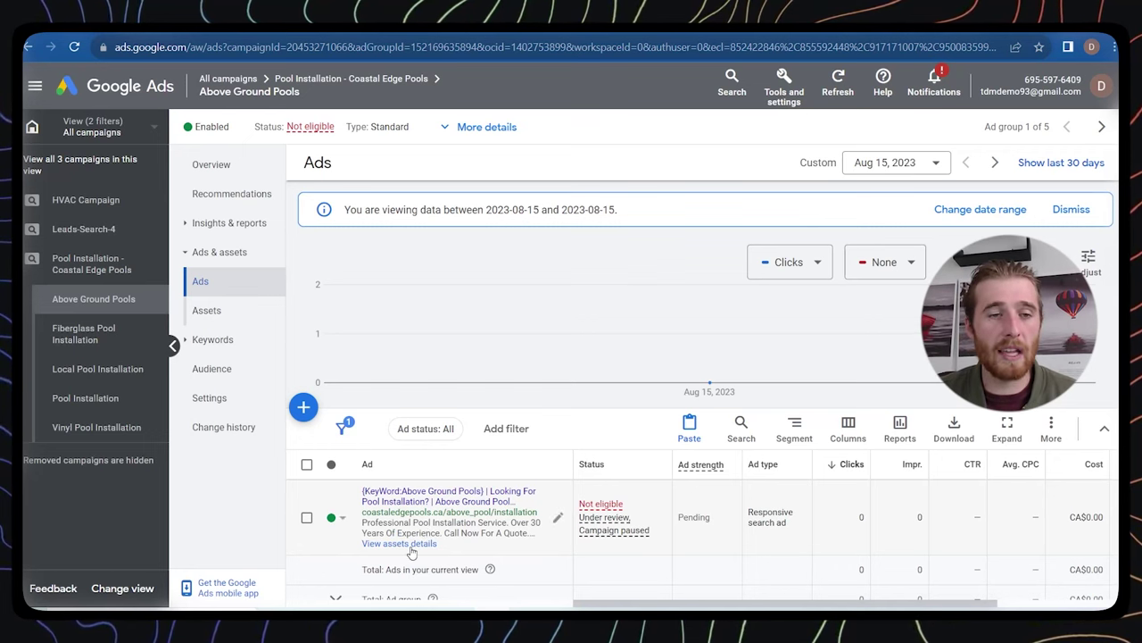
# Open the Above Ground Pools ad for editing to view its contents, and leave without saving changes
pyautogui.click(213, 339)
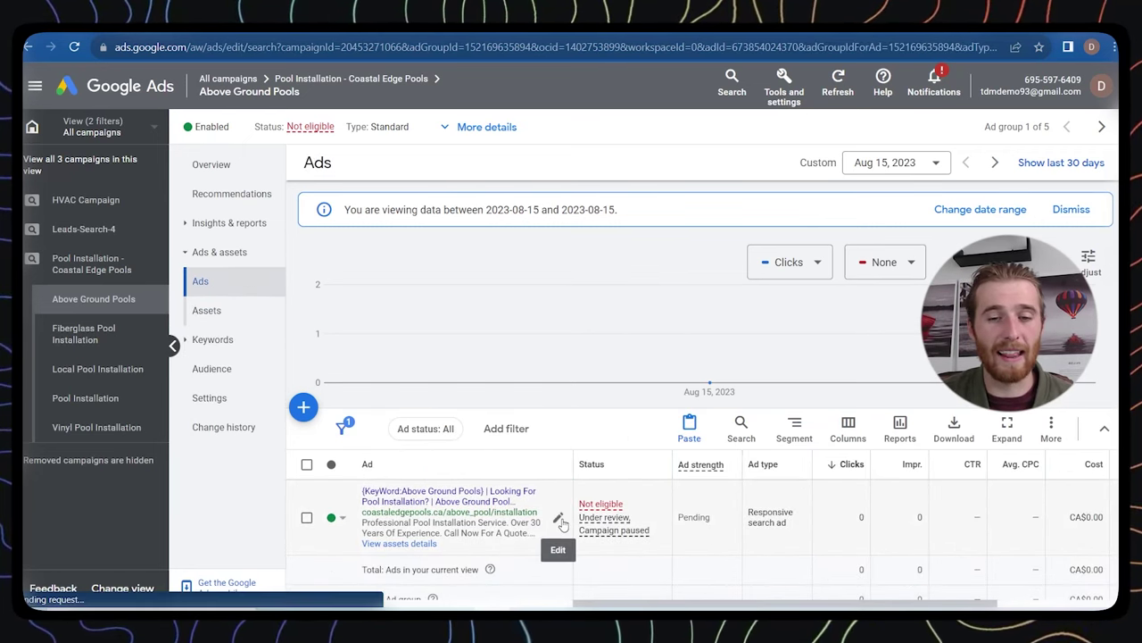
pyautogui.click(559, 517)
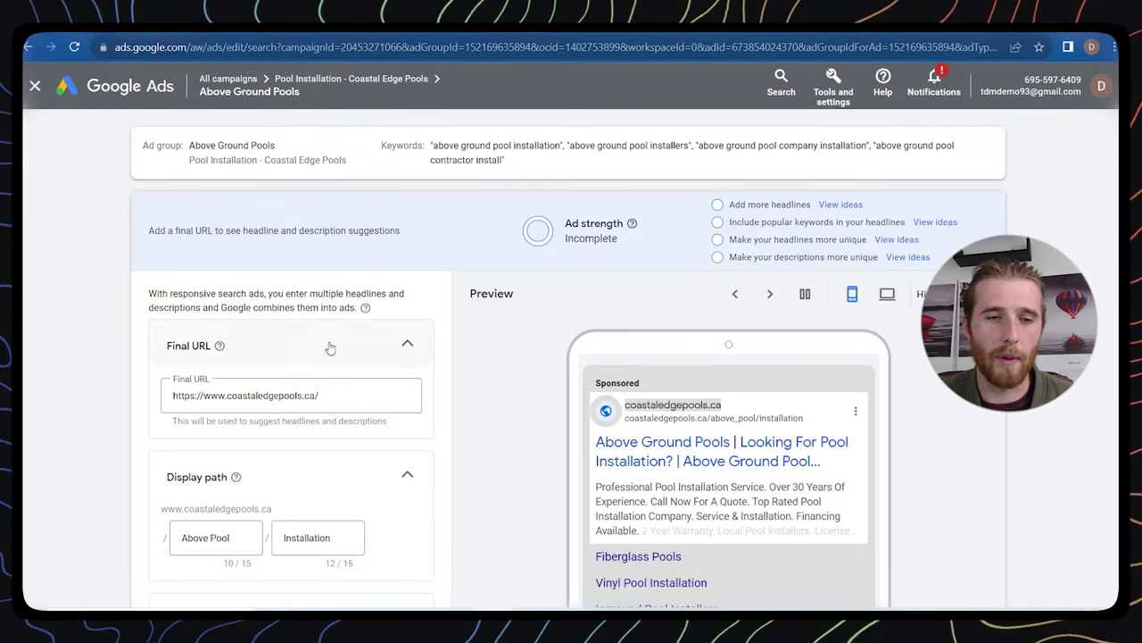
pyautogui.click(34, 86)
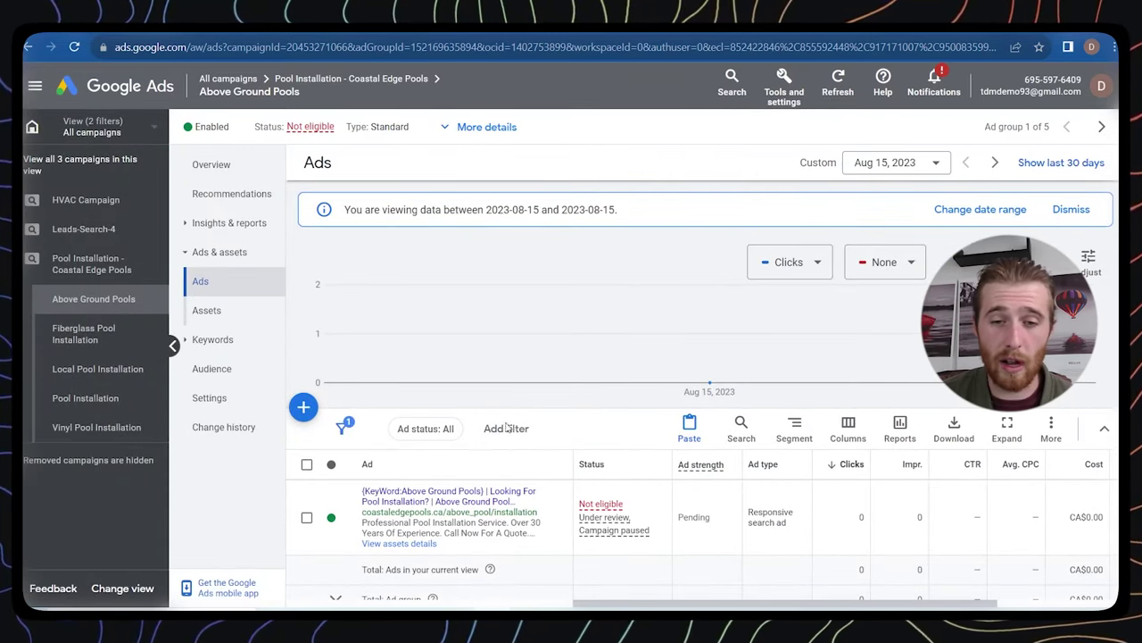
pyautogui.moveTo(604, 531)
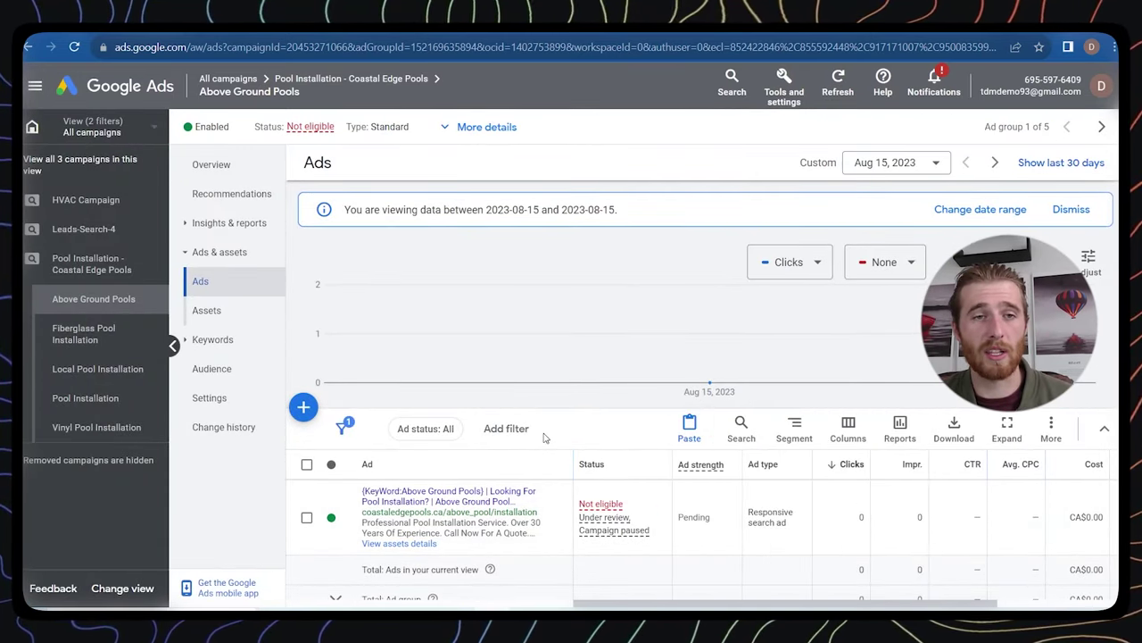